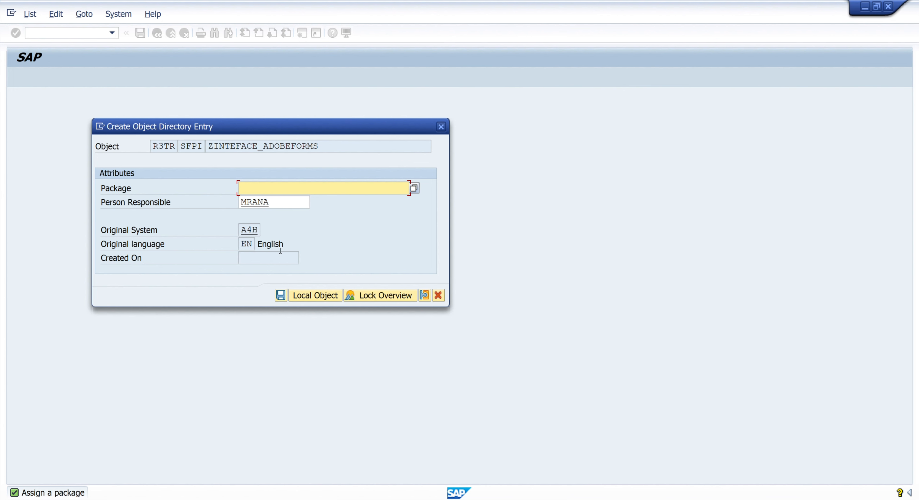
Step: Save the interface ZINTEFACE_ADOBEFORMS as a local object and narrow the pane holding its tree
{"action": "left_click", "coordinate": [301, 296]}
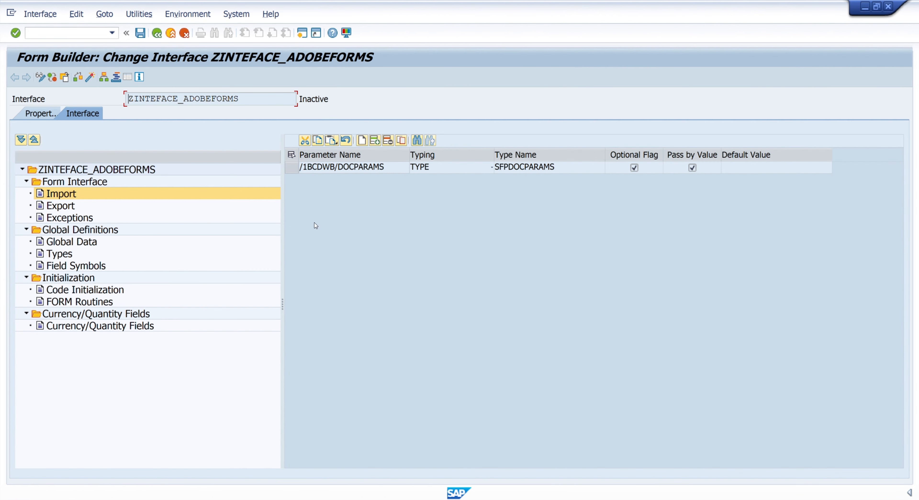
{"action": "left_click_drag", "start_coordinate": [281, 301], "coordinate": [220, 302]}
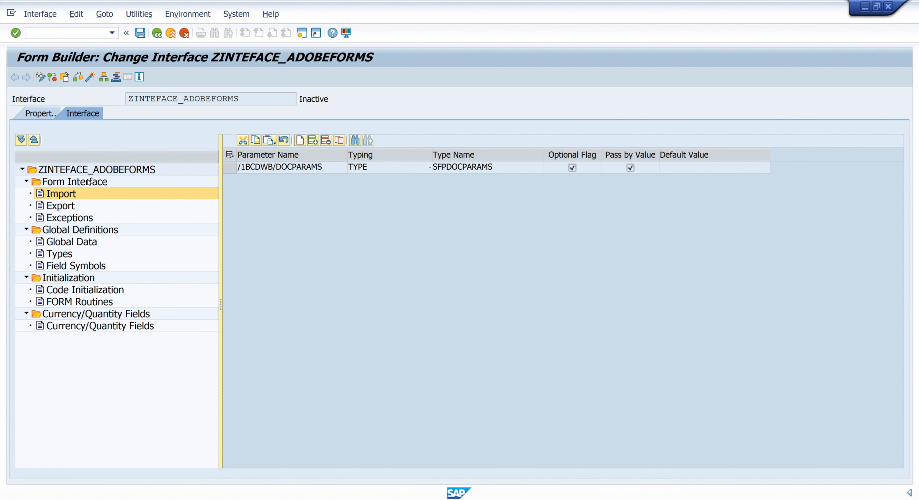
Step: Look through the interface's Form Interface, Global Definitions and Initialization nodes, including Import, Export, Exceptions, Types and Code Initialization
{"action": "left_click", "coordinate": [60, 216]}
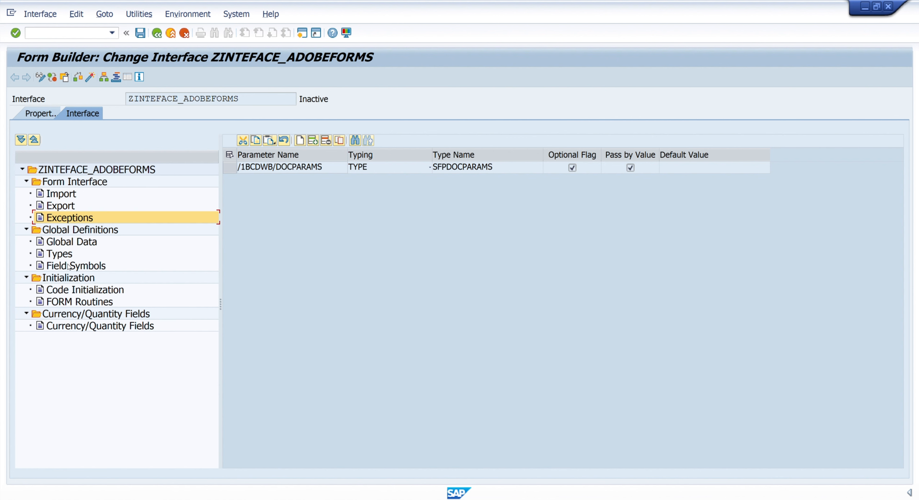
{"action": "left_click", "coordinate": [85, 236]}
{"action": "left_click", "coordinate": [68, 258]}
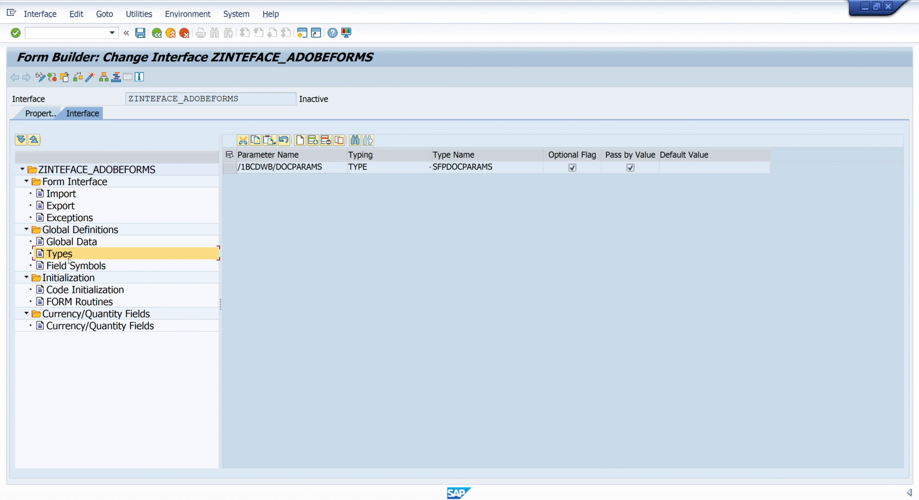
{"action": "left_click", "coordinate": [71, 299]}
{"action": "left_click", "coordinate": [73, 291]}
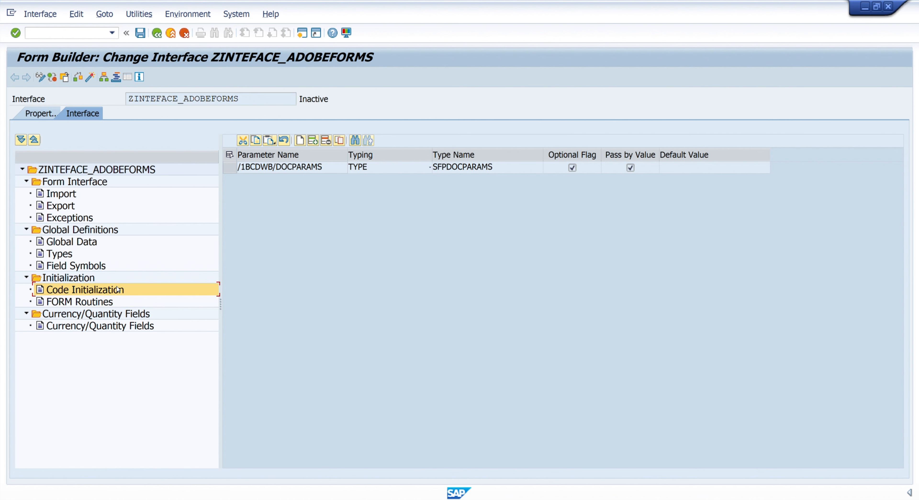
{"action": "left_click", "coordinate": [89, 185]}
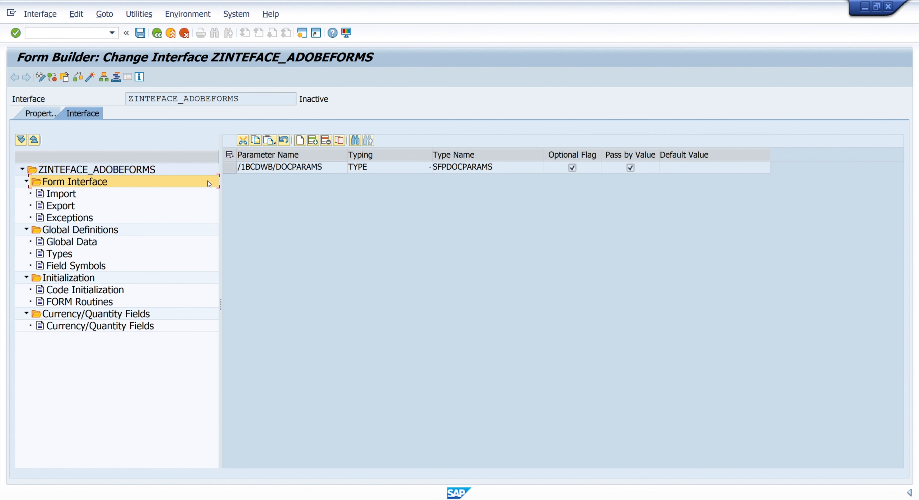
{"action": "left_click", "coordinate": [51, 195]}
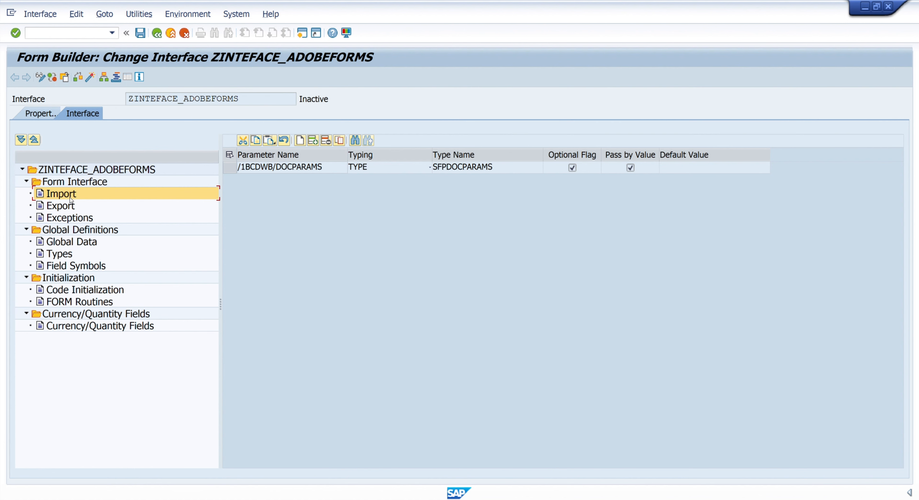
{"action": "left_click", "coordinate": [64, 206]}
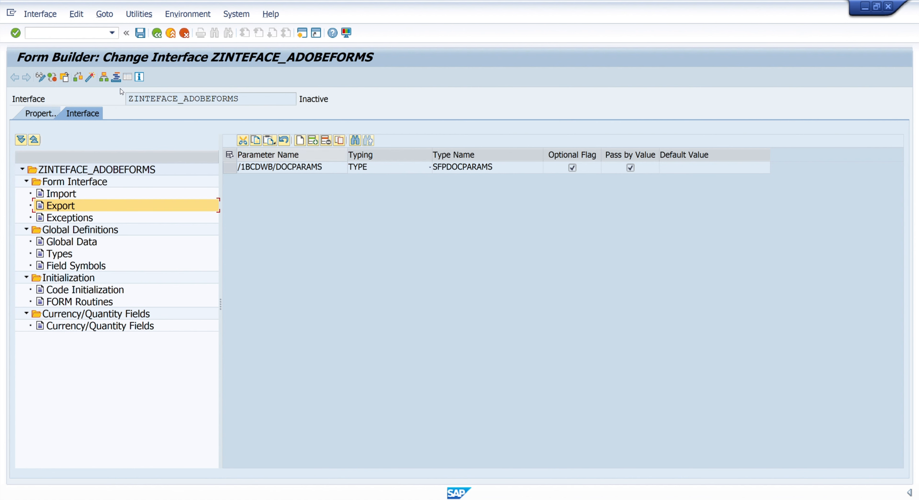
Step: Activate the interface ZINTEFACE_ADOBEFORMS from the list of inactive local objects and save it
{"action": "left_click", "coordinate": [91, 77]}
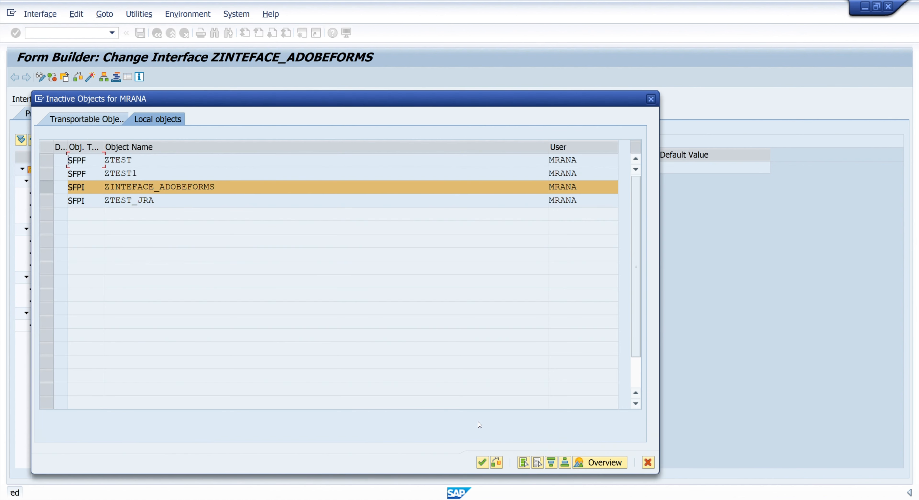
{"action": "left_click", "coordinate": [482, 462]}
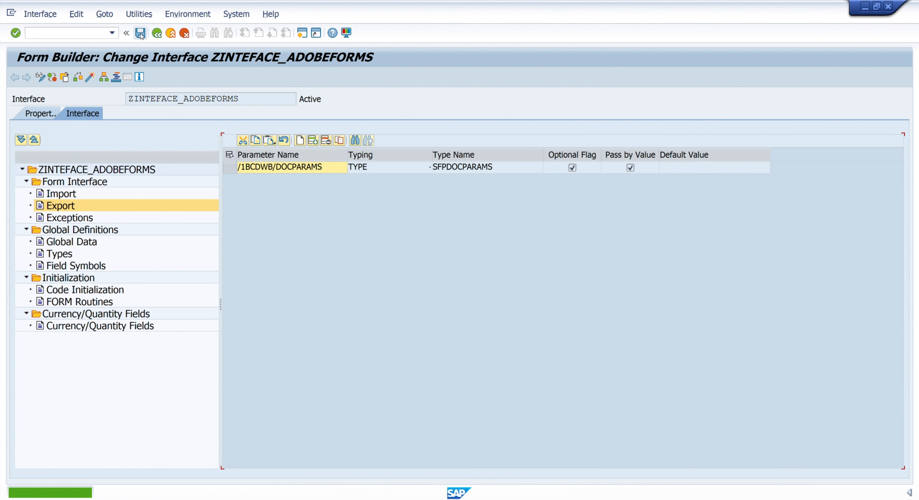
{"action": "left_click", "coordinate": [140, 37]}
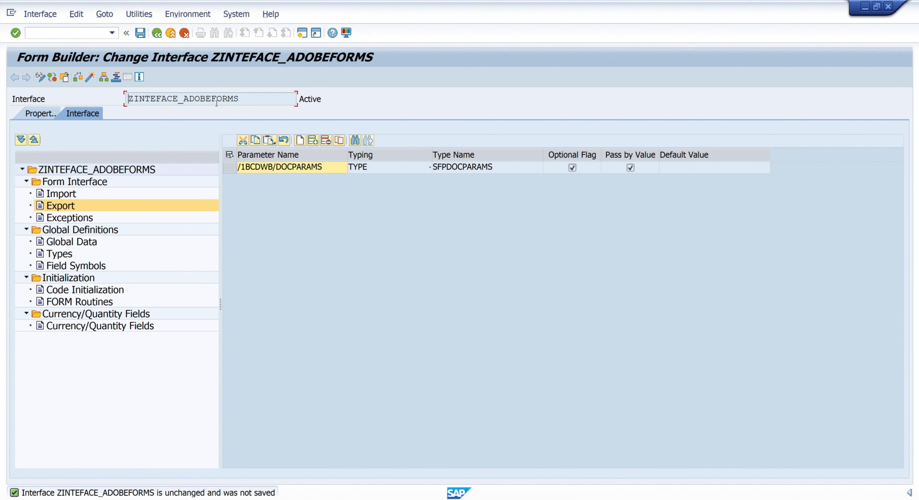
Step: Start creating the form ZDEMOFORMS from the entry point and assign it the interface ZINTEFACE_ADOBEFORMS
{"action": "left_click_drag", "start_coordinate": [239, 99], "coordinate": [129, 100]}
{"action": "key", "text": "ctrl+c"}
{"action": "left_click", "coordinate": [156, 34]}
{"action": "left_click", "coordinate": [25, 128]}
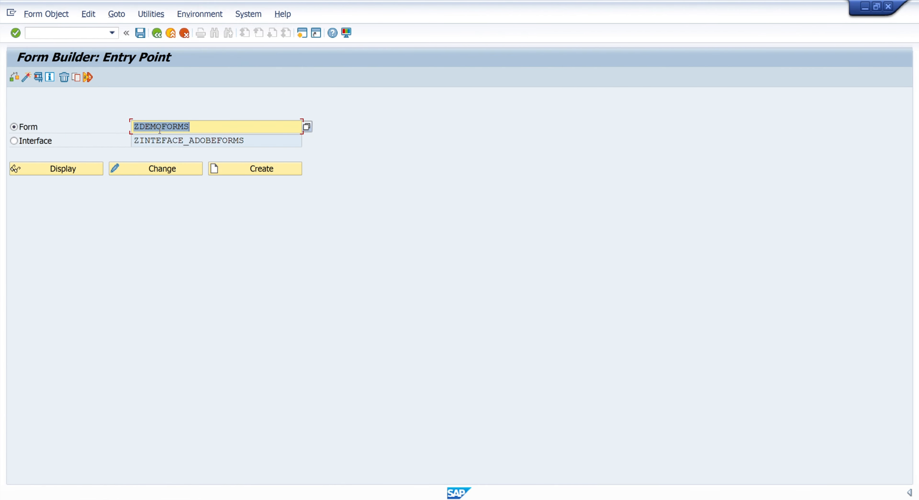
{"action": "left_click", "coordinate": [244, 168]}
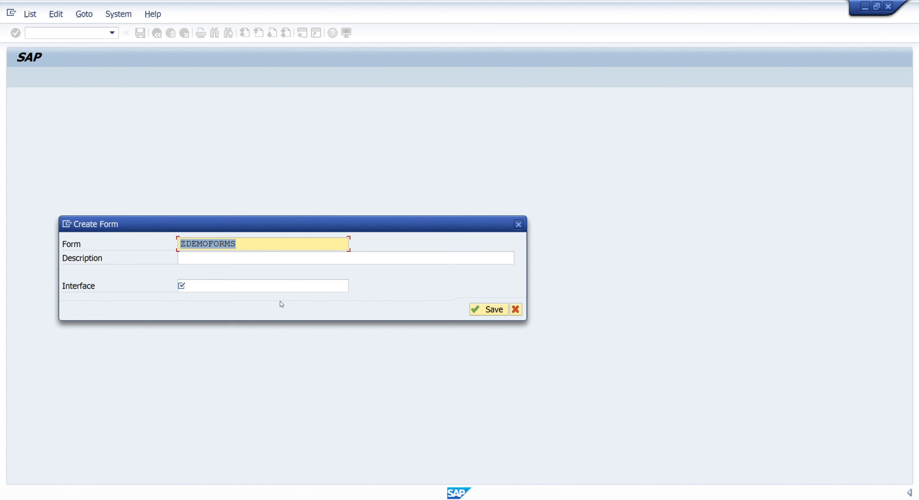
{"action": "left_click", "coordinate": [191, 288]}
{"action": "key", "text": "ctrl+v"}
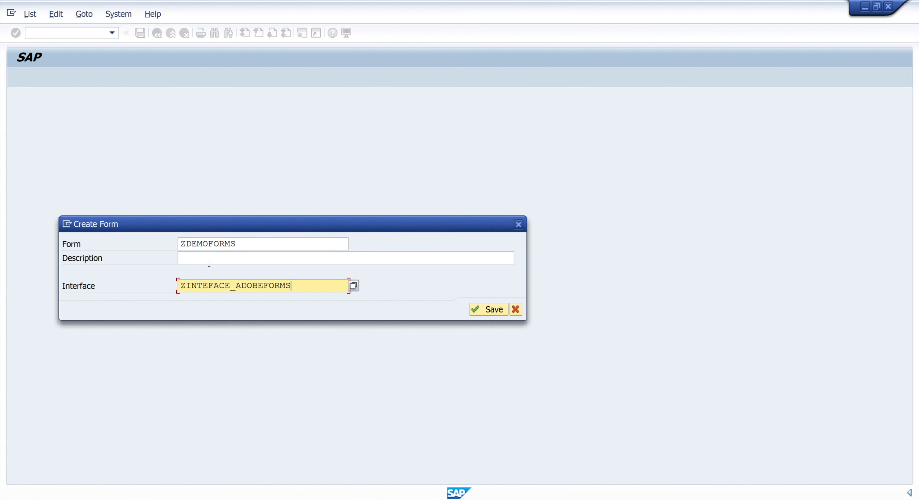
Step: Describe the new form as "demo adobeforms" and save it as a local object
{"action": "left_click", "coordinate": [210, 262]}
{"action": "type", "text": "de"}
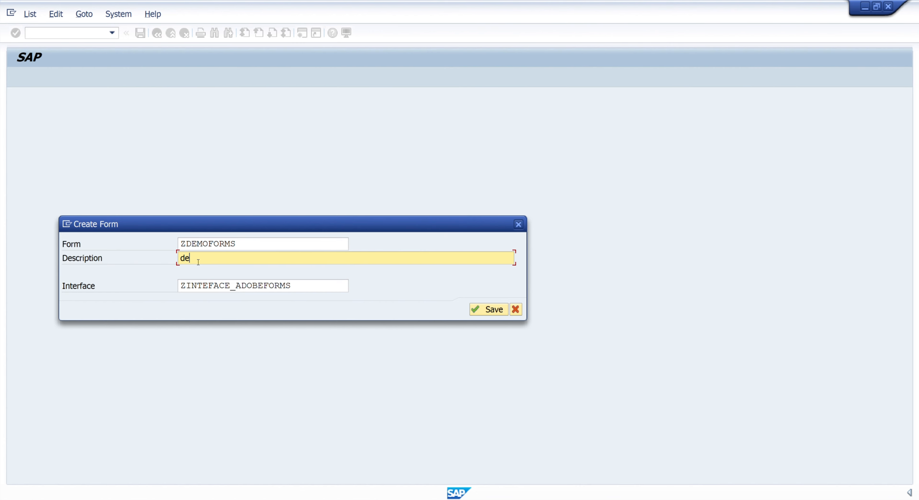
{"action": "type", "text": "mo adobeforms"}
{"action": "left_click", "coordinate": [490, 309]}
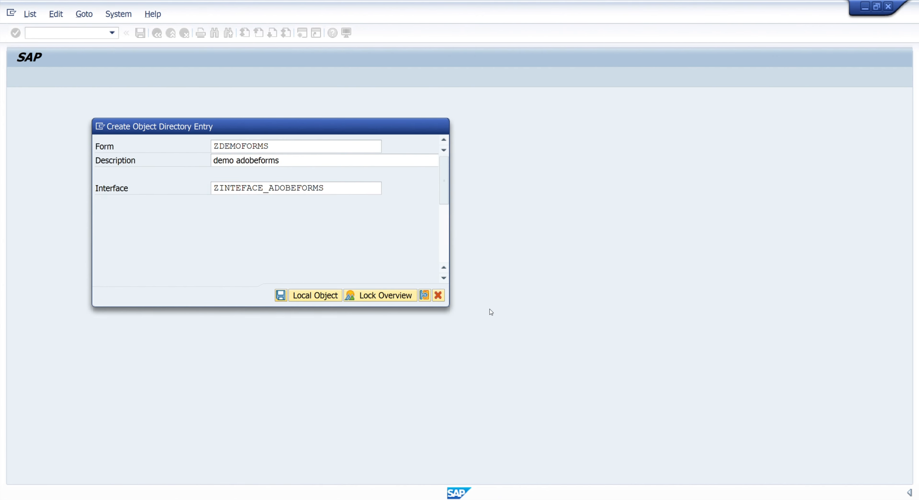
{"action": "left_click", "coordinate": [318, 298]}
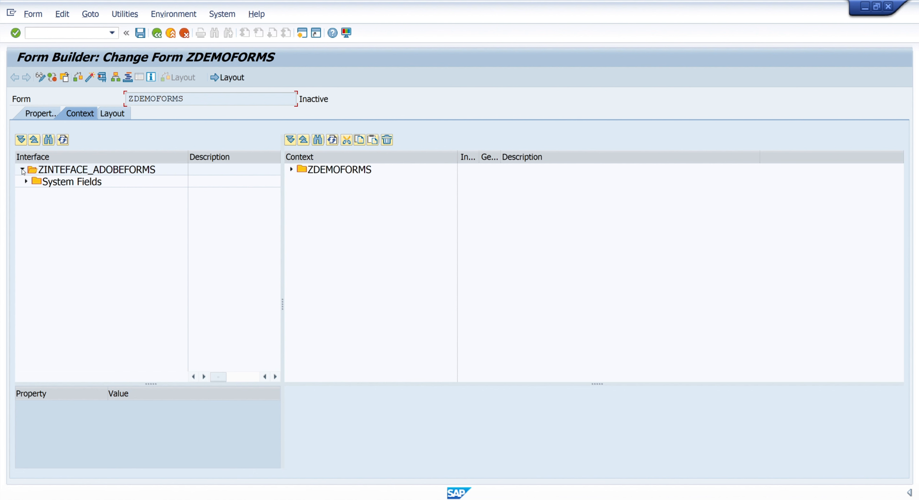
Step: Expand the form's context and the interface's SFPSY system fields to examine their contents
{"action": "left_click", "coordinate": [293, 170]}
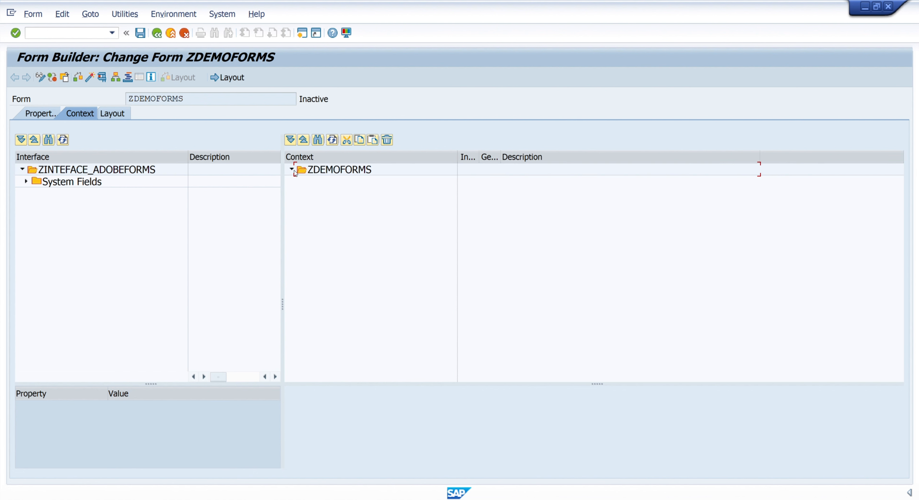
{"action": "left_click", "coordinate": [26, 181]}
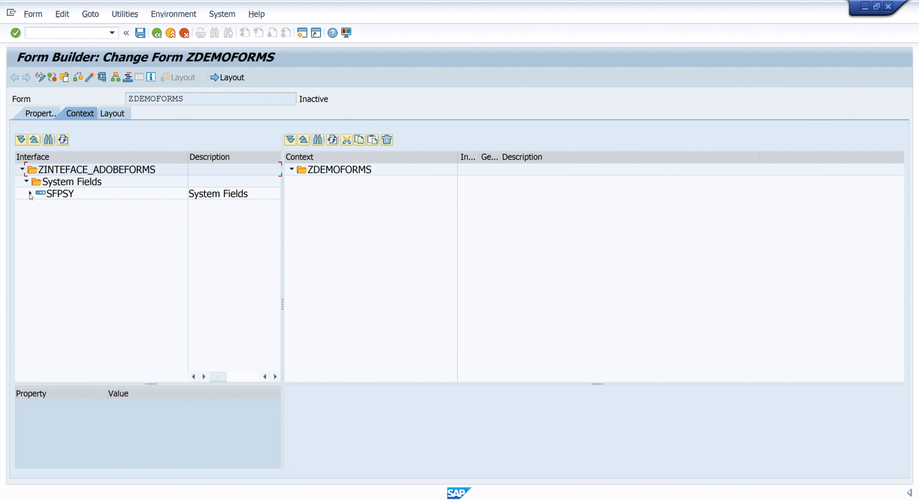
{"action": "left_click", "coordinate": [30, 193]}
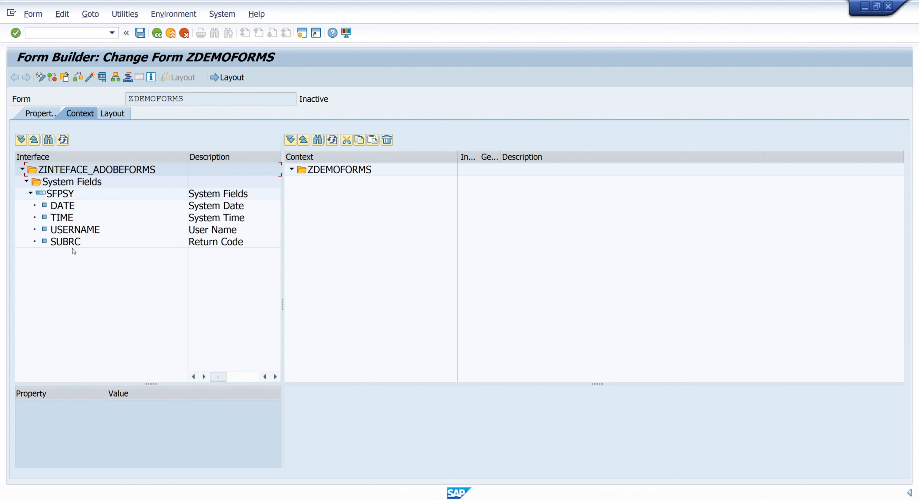
{"action": "left_click", "coordinate": [283, 304]}
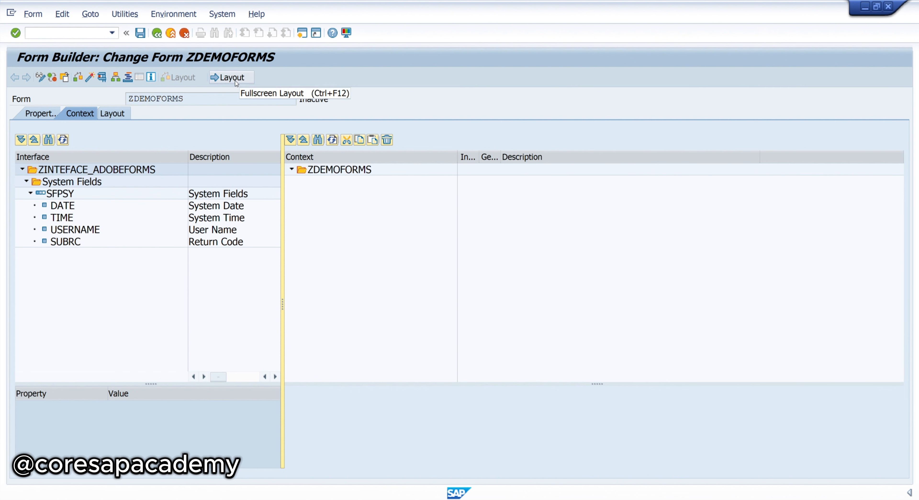
Step: Open the form's layout and look through the Standard, Custom and Barcodes groups of the object library
{"action": "left_click", "coordinate": [118, 114]}
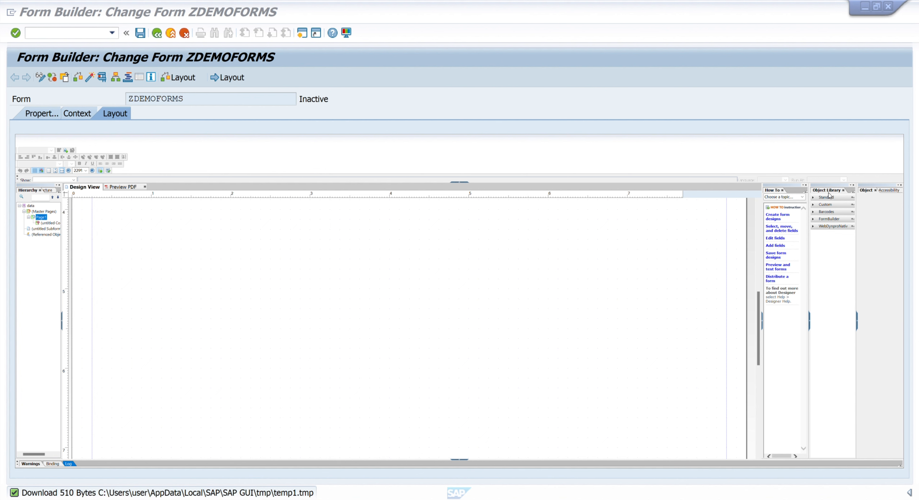
{"action": "left_click", "coordinate": [813, 198]}
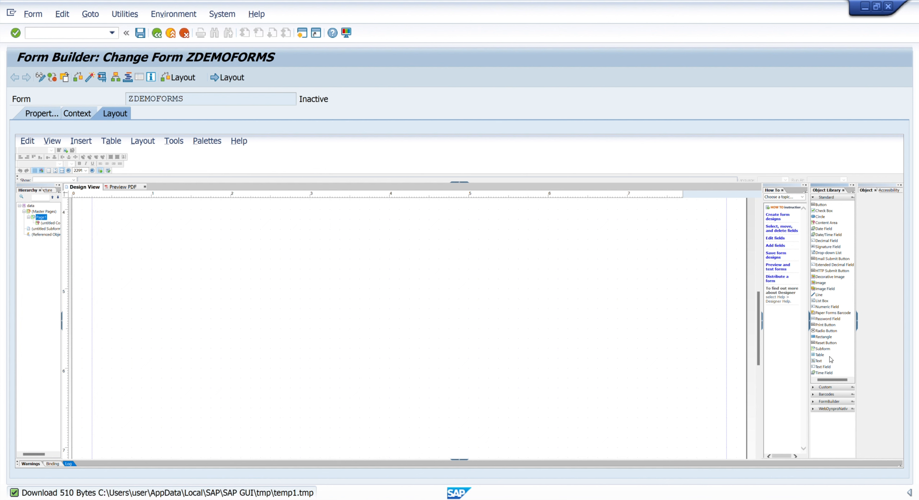
{"action": "left_click", "coordinate": [813, 387]}
{"action": "scroll", "coordinate": [824, 385], "scroll_direction": "down", "scroll_amount": 1}
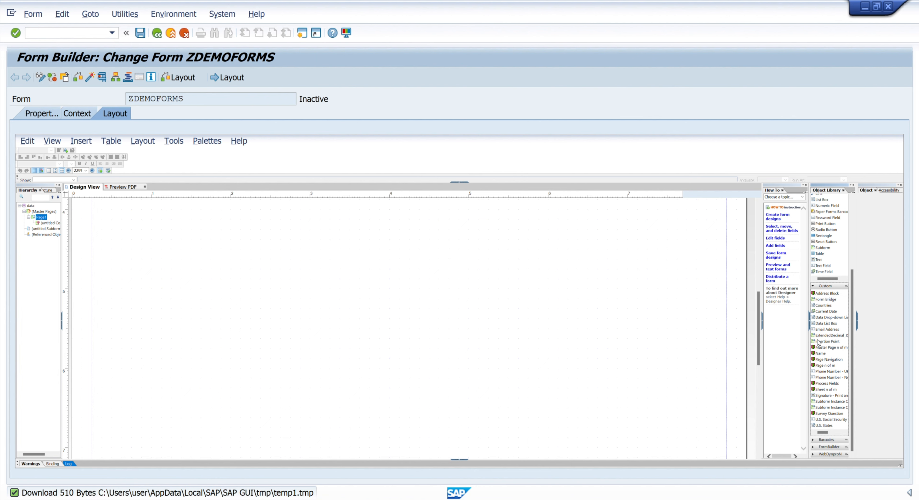
{"action": "left_click", "coordinate": [814, 440]}
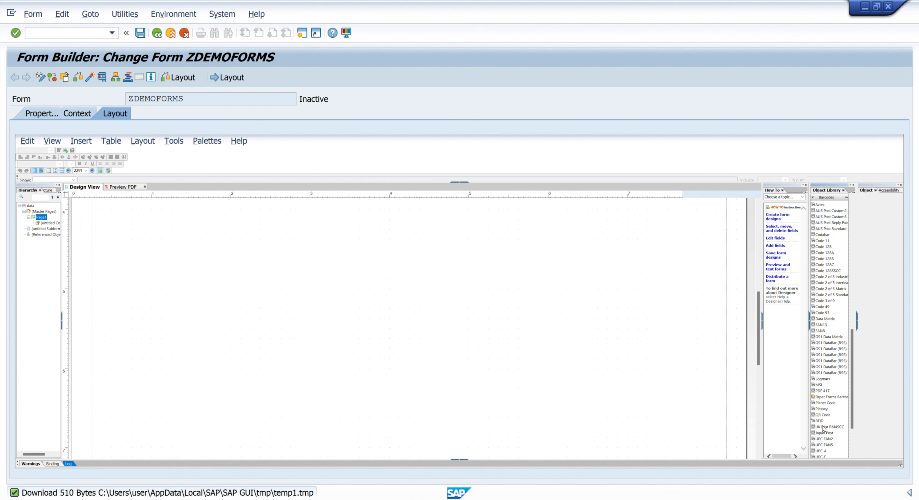
{"action": "scroll", "coordinate": [834, 339], "scroll_direction": "up", "scroll_amount": 3}
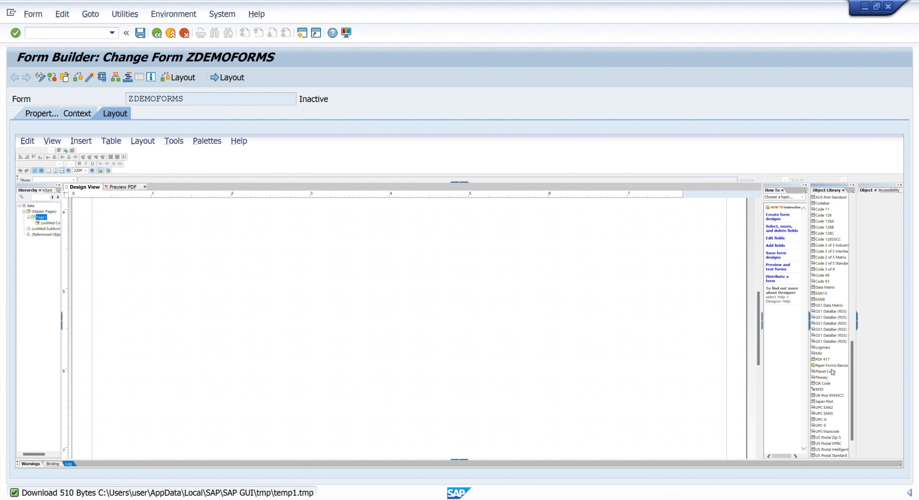
{"action": "scroll", "coordinate": [834, 336], "scroll_direction": "up", "scroll_amount": 10}
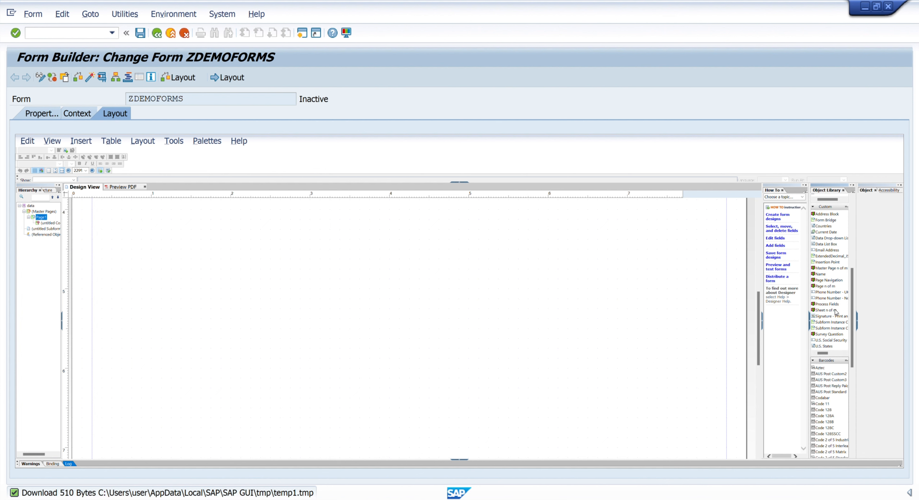
{"action": "scroll", "coordinate": [836, 313], "scroll_direction": "up", "scroll_amount": 7}
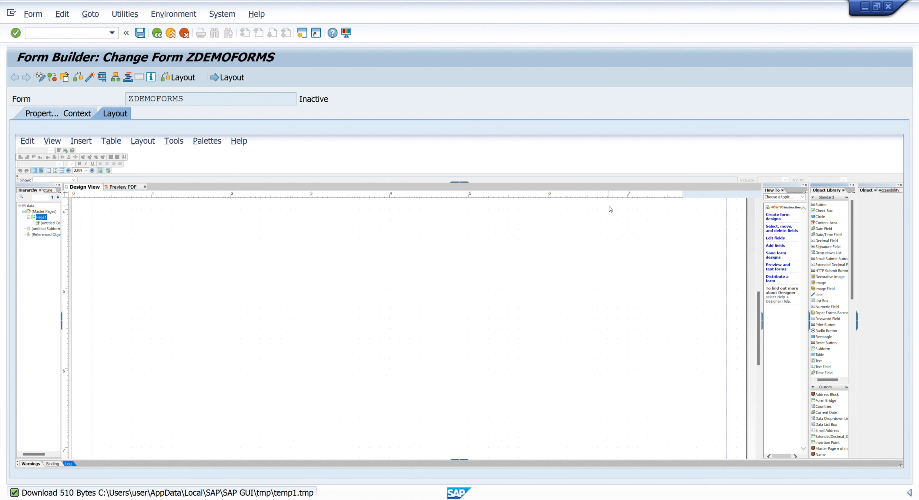
Step: Close the Object Library, How To and Object palettes in the layout designer
{"action": "left_click", "coordinate": [853, 185]}
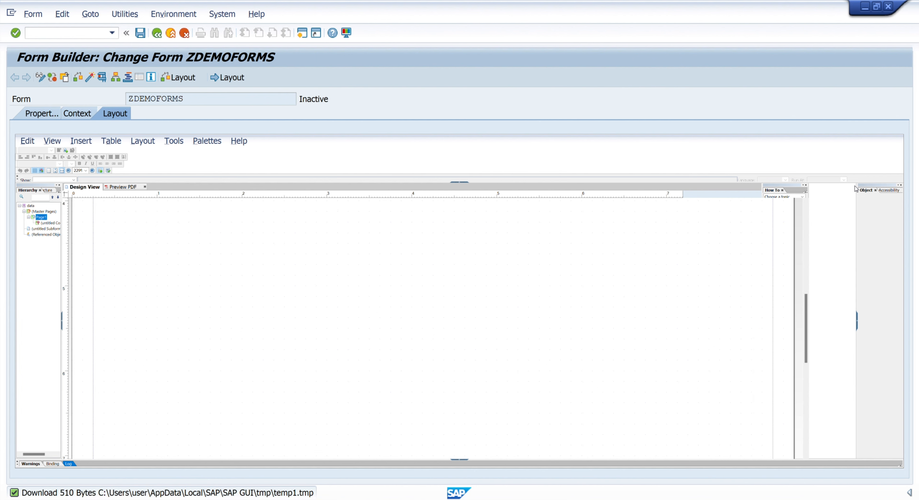
{"action": "left_click", "coordinate": [853, 184]}
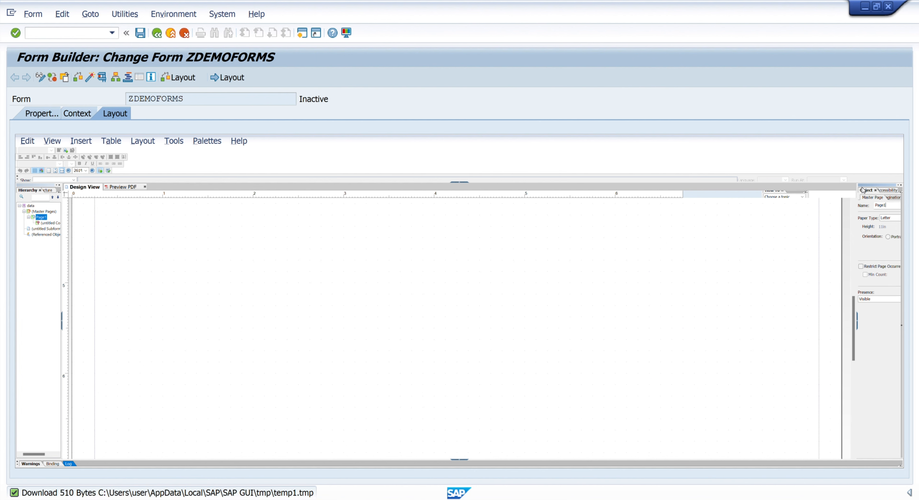
{"action": "left_click", "coordinate": [900, 185]}
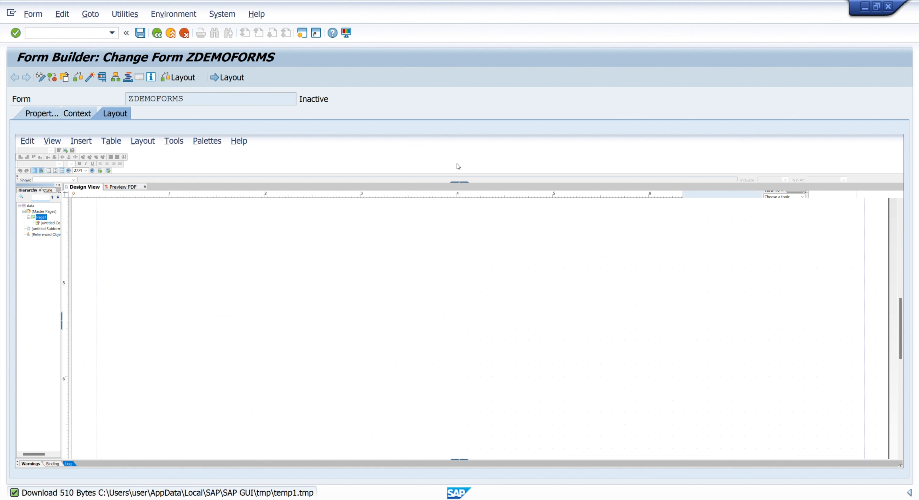
Step: Reset the palette locations of the layout designer's workspace
{"action": "left_click", "coordinate": [222, 14]}
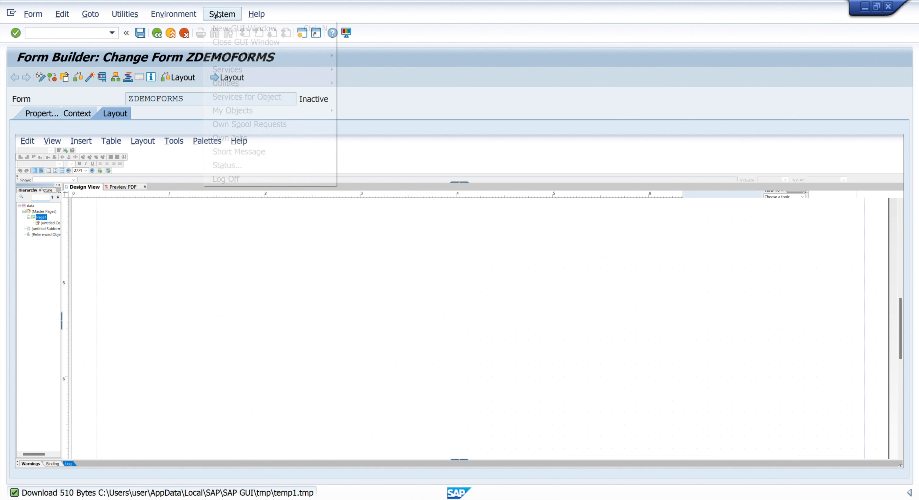
{"action": "left_click", "coordinate": [242, 202]}
{"action": "left_click", "coordinate": [207, 142]}
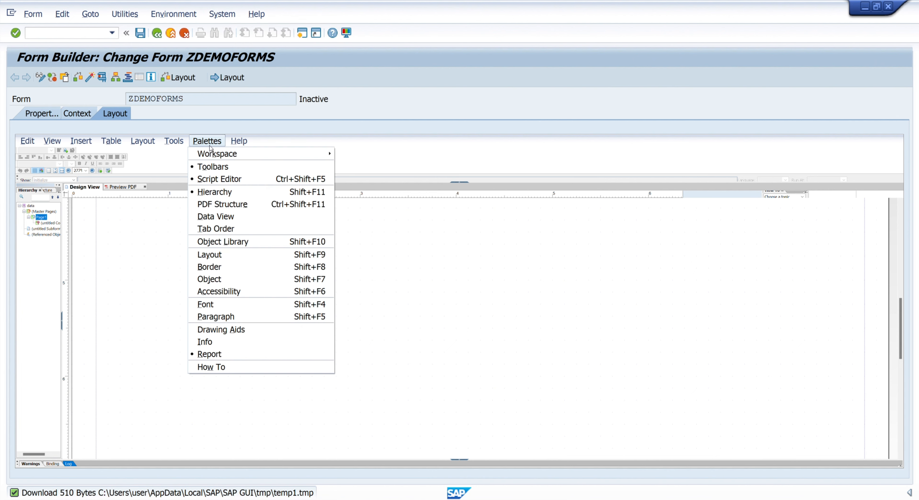
{"action": "mouse_move", "coordinate": [216, 154]}
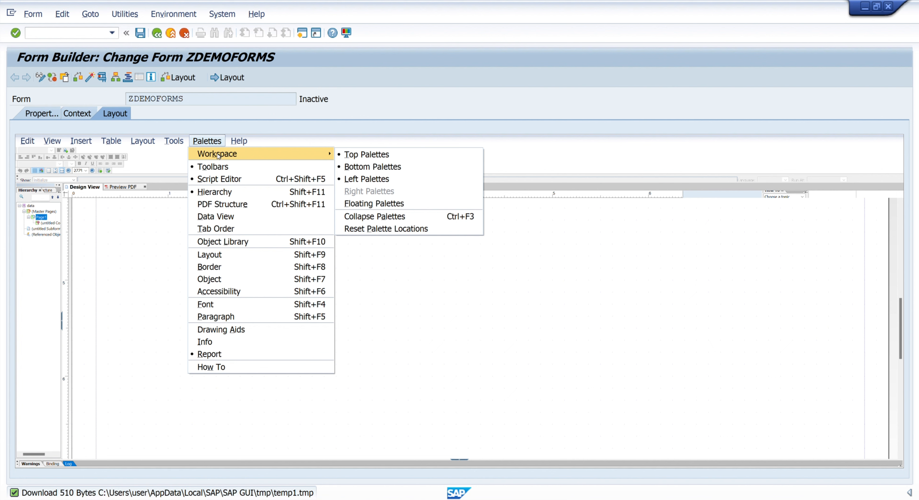
{"action": "left_click", "coordinate": [384, 229]}
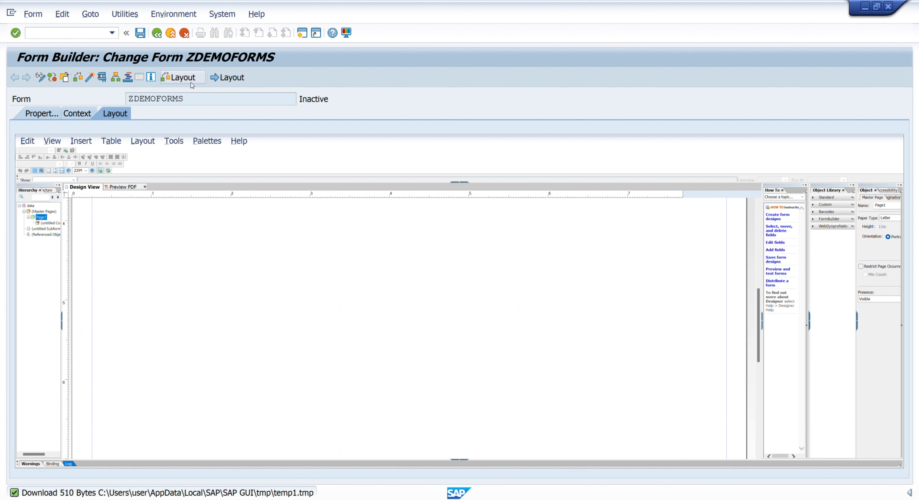
Step: Hide the Object Library palette and show it again in the layout designer
{"action": "left_click", "coordinate": [207, 141]}
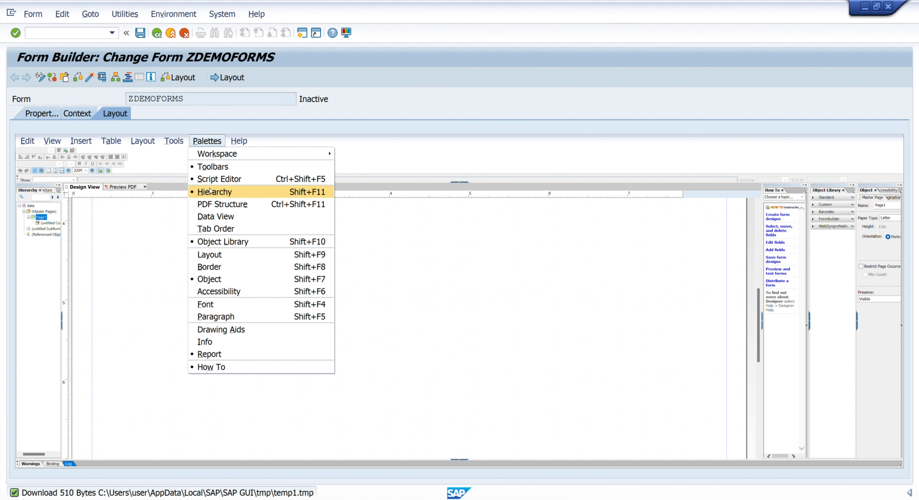
{"action": "left_click", "coordinate": [200, 244]}
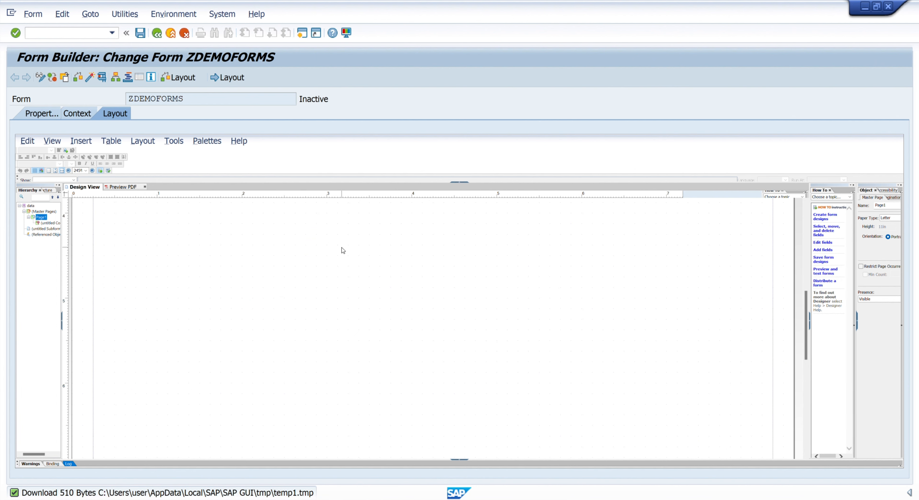
{"action": "left_click", "coordinate": [207, 141]}
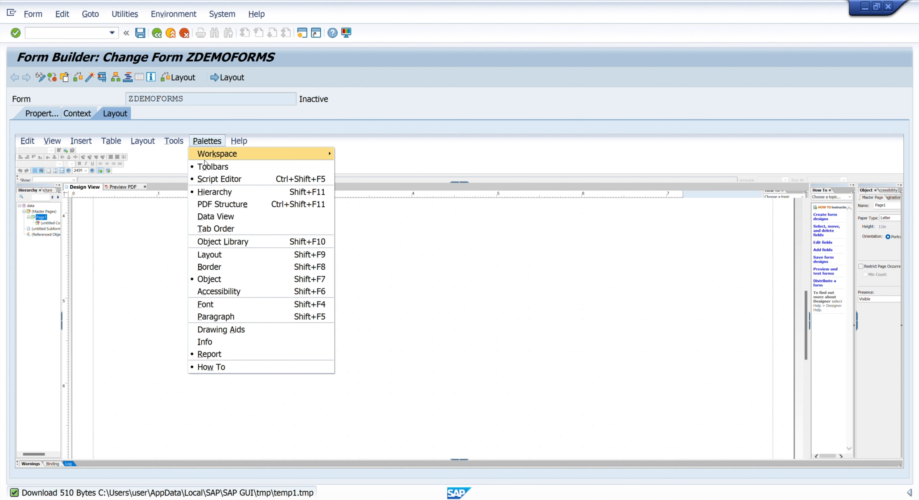
{"action": "left_click", "coordinate": [212, 241]}
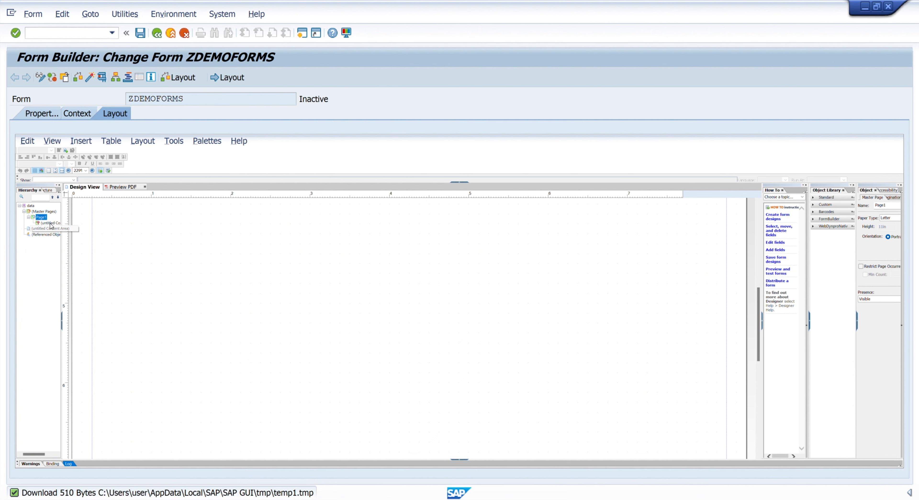
Step: Widen the Hierarchy palette area and look through its PDF Structure, Data View and Tab Order palettes before returning to the hierarchy
{"action": "left_click", "coordinate": [48, 191]}
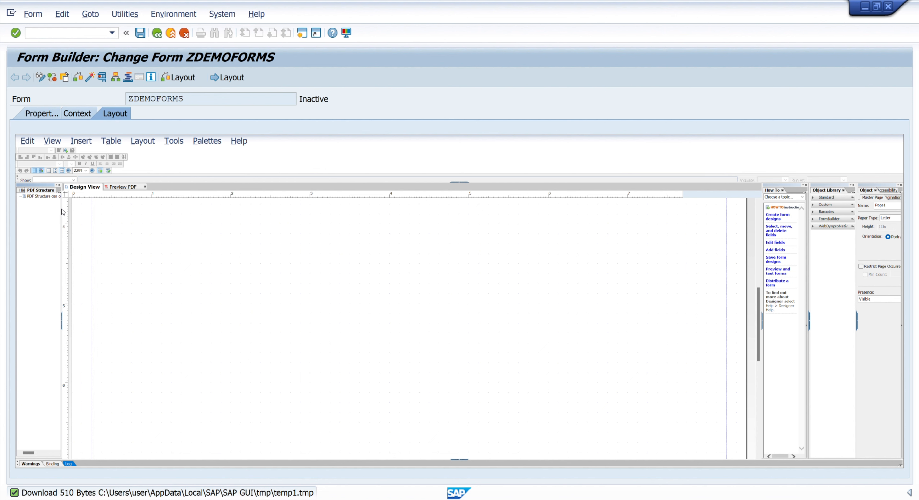
{"action": "left_click_drag", "start_coordinate": [63, 209], "coordinate": [96, 210]}
{"action": "left_click", "coordinate": [72, 189]}
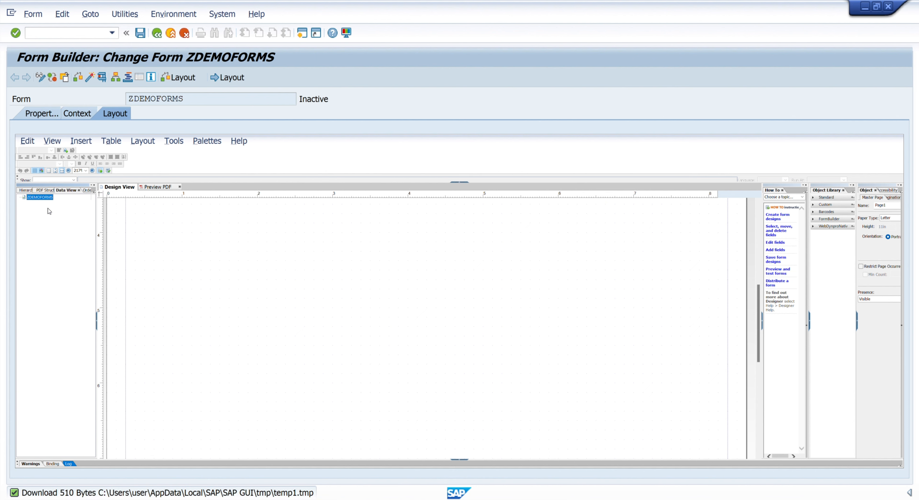
{"action": "left_click", "coordinate": [84, 191]}
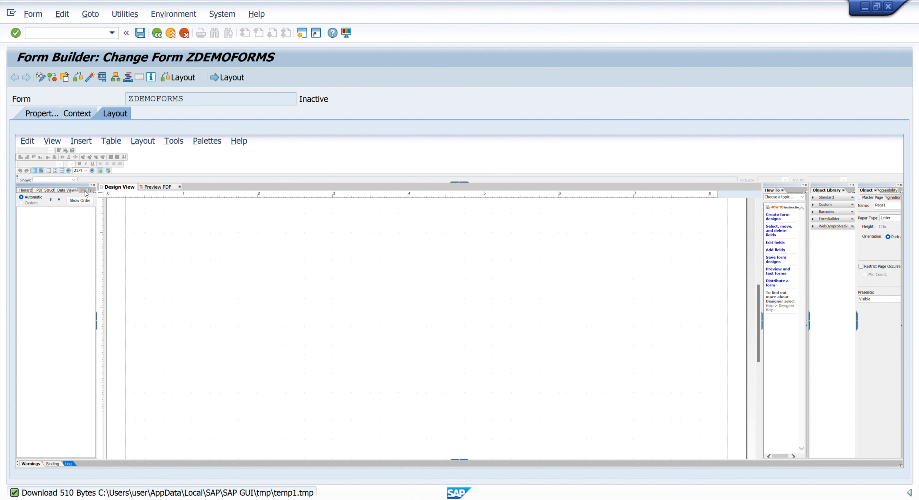
{"action": "left_click", "coordinate": [549, 147]}
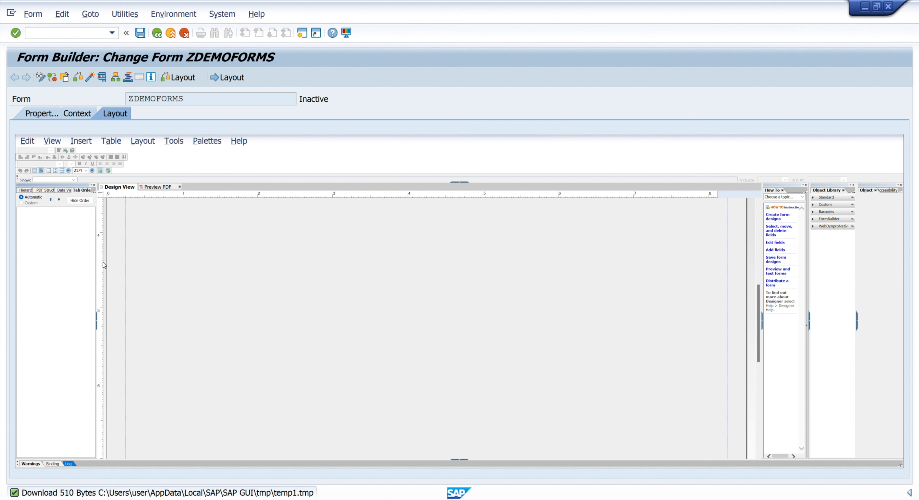
{"action": "scroll", "coordinate": [503, 311], "scroll_direction": "up", "scroll_amount": 1}
{"action": "left_click", "coordinate": [26, 190]}
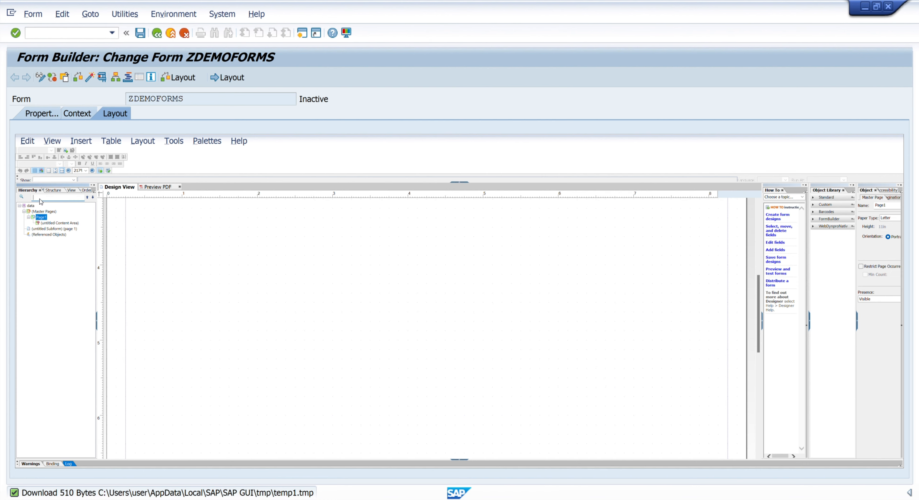
Step: Look through the standard objects available for insertion and expand the Standard group of the object library
{"action": "scroll", "coordinate": [486, 325], "scroll_direction": "up", "scroll_amount": 5}
{"action": "scroll", "coordinate": [327, 288], "scroll_direction": "up", "scroll_amount": 3}
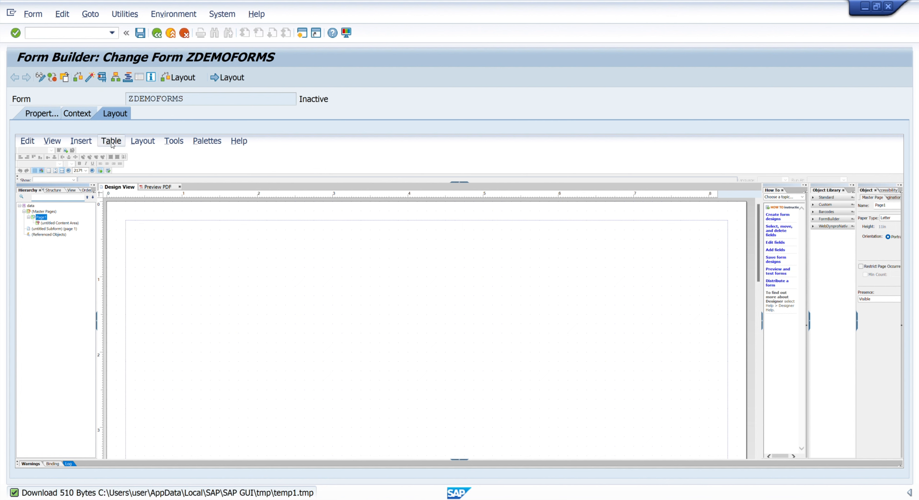
{"action": "left_click", "coordinate": [118, 142]}
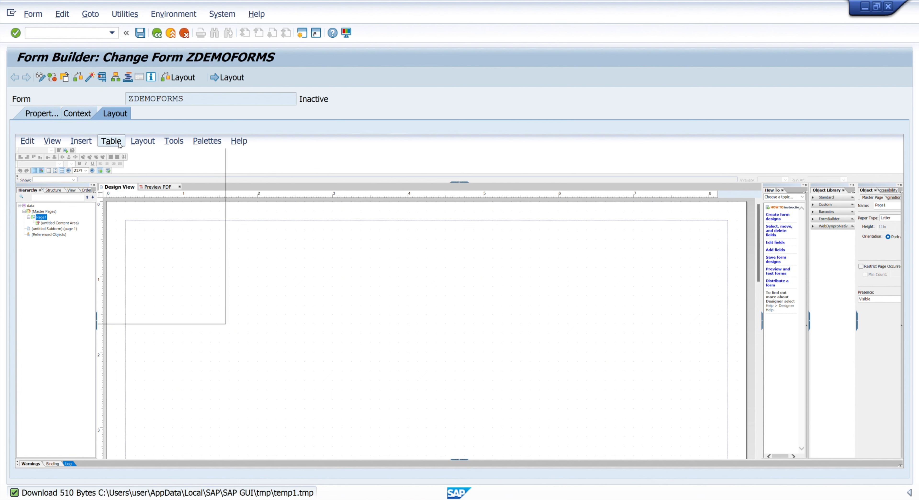
{"action": "left_click", "coordinate": [80, 142]}
{"action": "left_click", "coordinate": [81, 141]}
{"action": "mouse_move", "coordinate": [98, 195]}
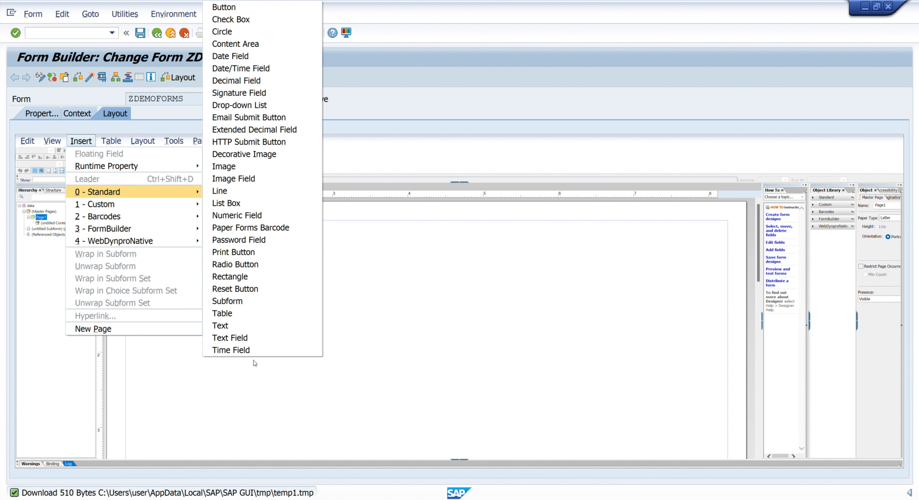
{"action": "left_click", "coordinate": [236, 320]}
{"action": "left_click", "coordinate": [813, 198]}
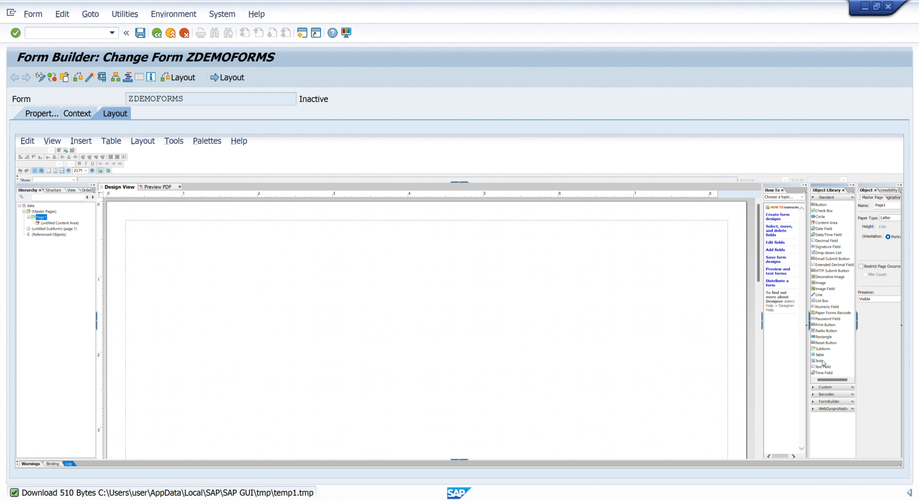
Step: Insert a standard Text object on the page and move it towards the page's upper-left corner
{"action": "left_click", "coordinate": [121, 143]}
{"action": "mouse_move", "coordinate": [81, 141]}
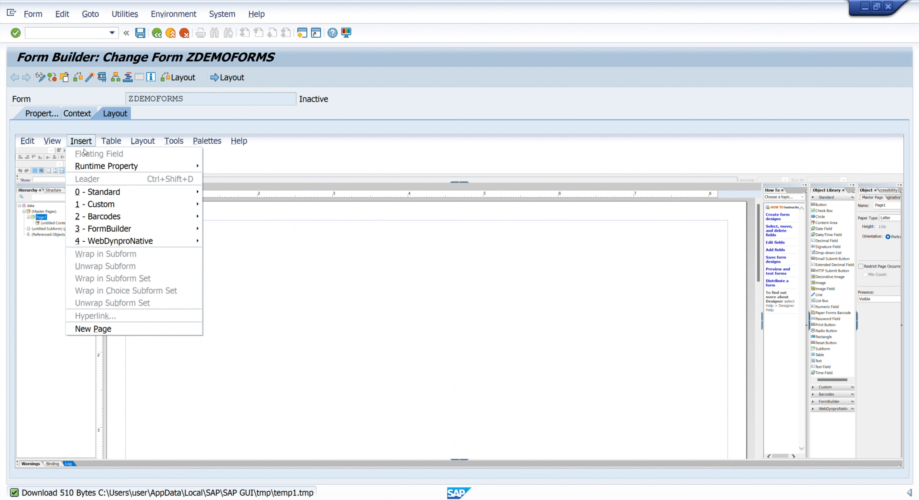
{"action": "mouse_move", "coordinate": [107, 192]}
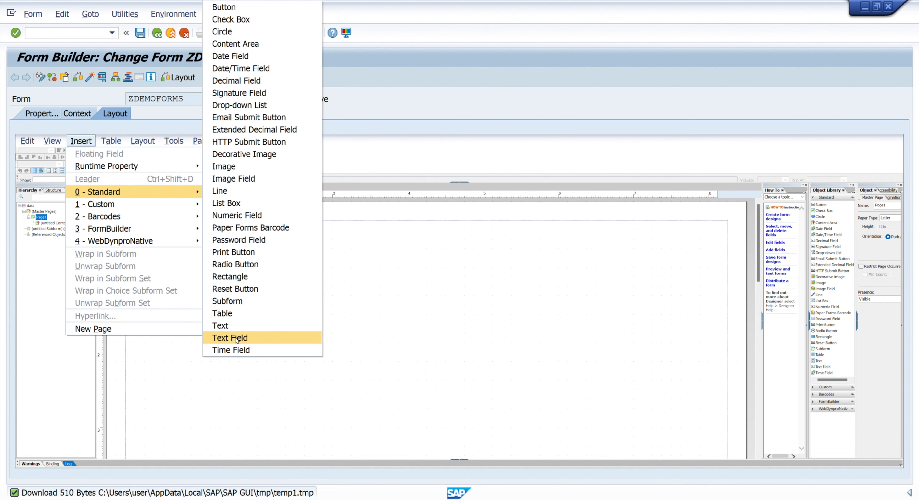
{"action": "left_click", "coordinate": [230, 326]}
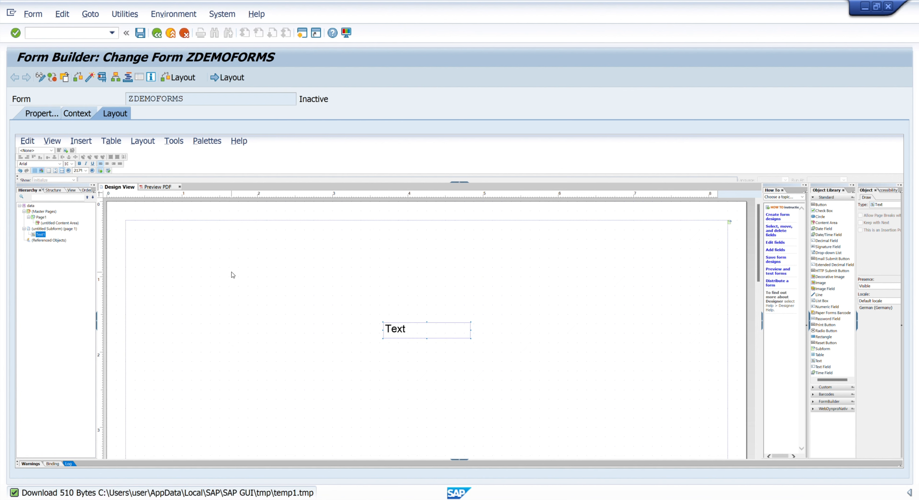
{"action": "left_click_drag", "start_coordinate": [399, 328], "coordinate": [188, 255]}
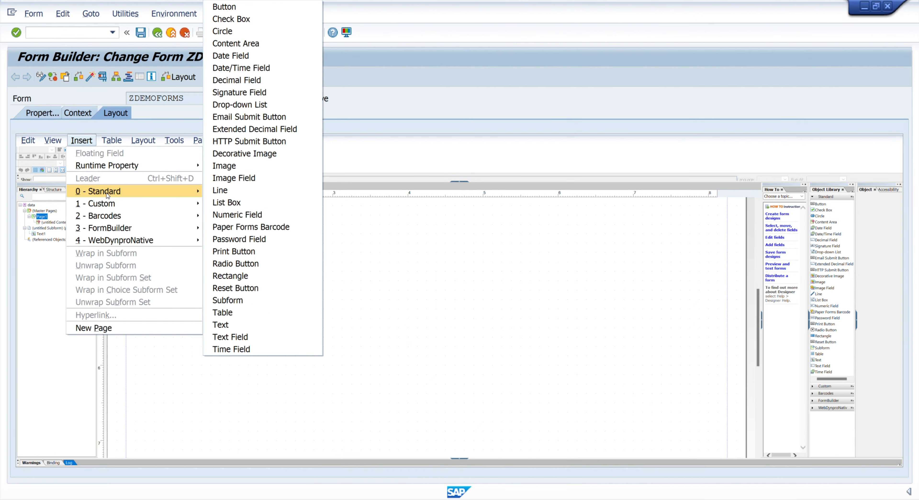
Step: Insert a second Text object about 3.1 in across and 4.5 in down the page, and replace its text with "Welcome To Adobeforms"
{"action": "left_click", "coordinate": [256, 325]}
{"action": "left_click_drag", "start_coordinate": [414, 318], "coordinate": [374, 252]}
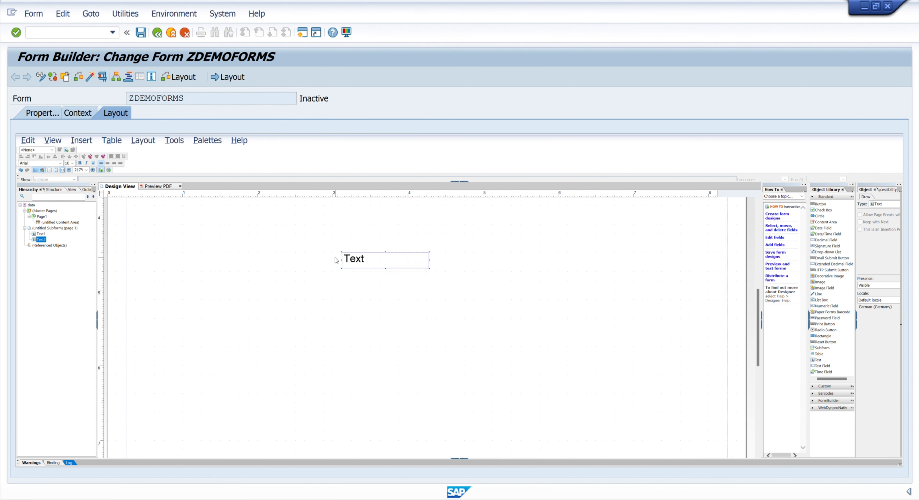
{"action": "double_click", "coordinate": [369, 260]}
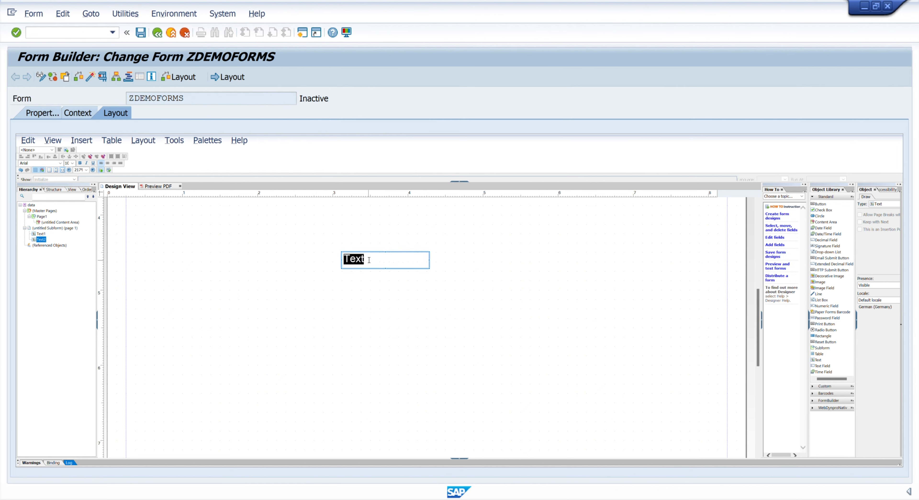
{"action": "type", "text": "Welcome To A"}
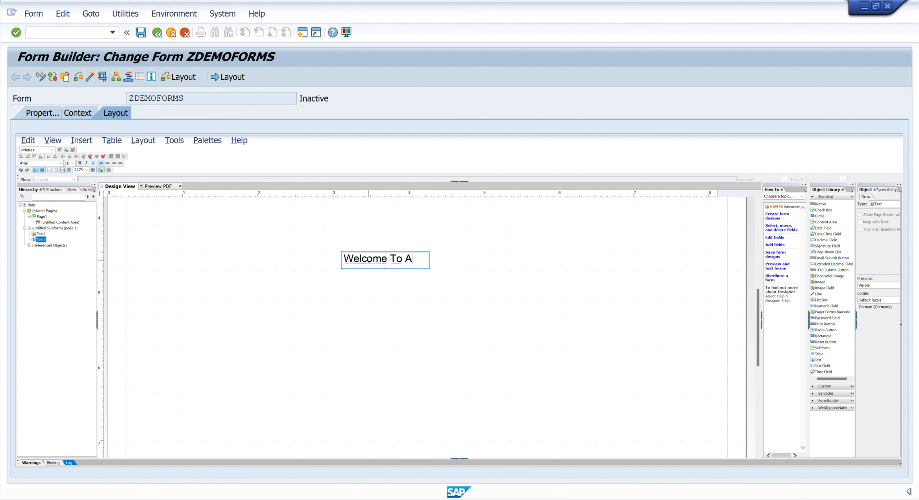
{"action": "type", "text": "dobefroms"}
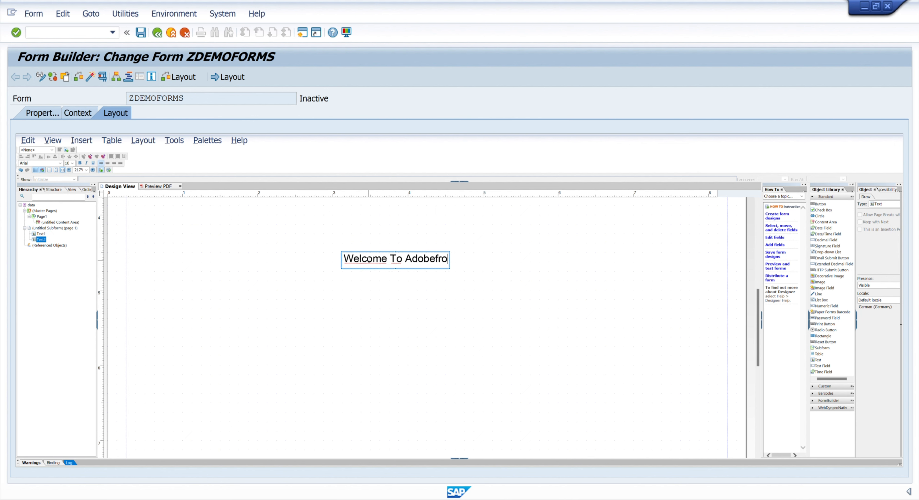
{"action": "key", "text": "BackSpace"}
{"action": "key", "text": "BackSpace"}
{"action": "key", "text": "BackSpace"}
{"action": "key", "text": "BackSpace"}
{"action": "key", "text": "BackSpace"}
{"action": "type", "text": "orm"}
{"action": "key", "text": "BackSpace"}
{"action": "key", "text": "BackSpace"}
{"action": "key", "text": "BackSpace"}
{"action": "key", "text": "BackSpace"}
{"action": "type", "text": "eforms"}
{"action": "left_click", "coordinate": [542, 317]}
Step: Display the Font palette and shift the "Welcome To Adobeforms" text left to about 2.5 in across the page
{"action": "left_click", "coordinate": [375, 264]}
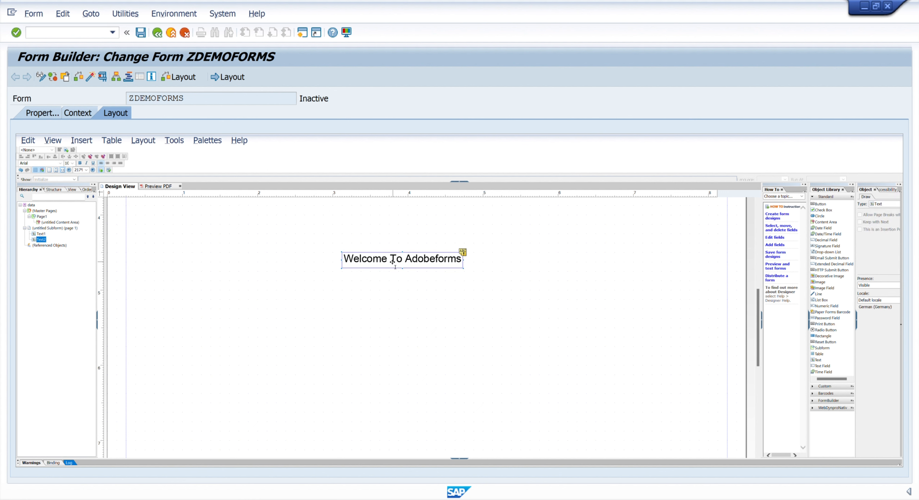
{"action": "double_click", "coordinate": [371, 263]}
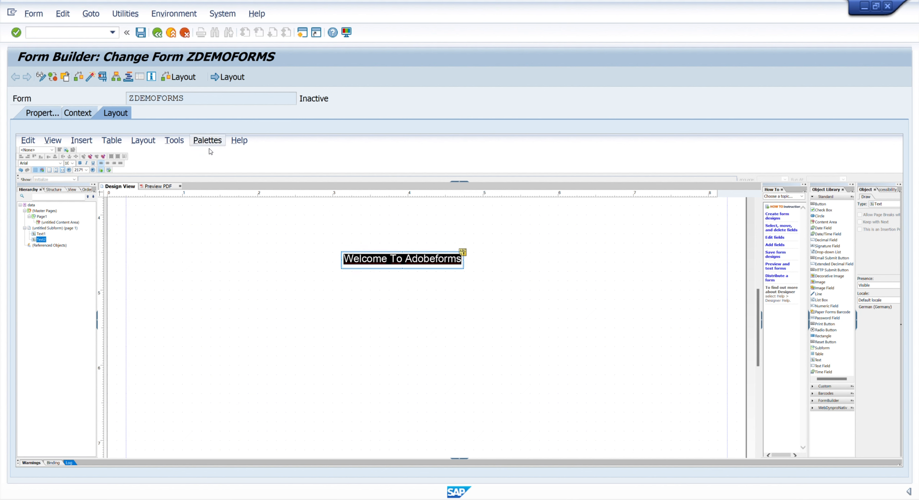
{"action": "left_click", "coordinate": [207, 141]}
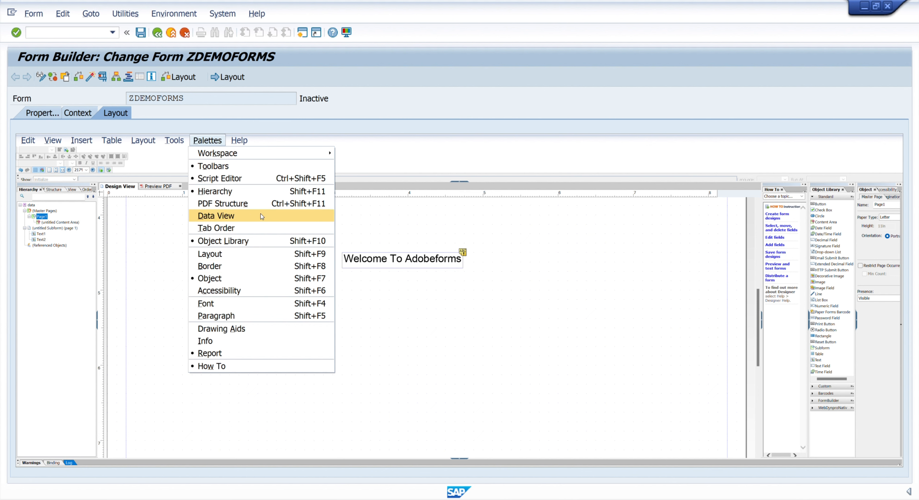
{"action": "left_click", "coordinate": [210, 304]}
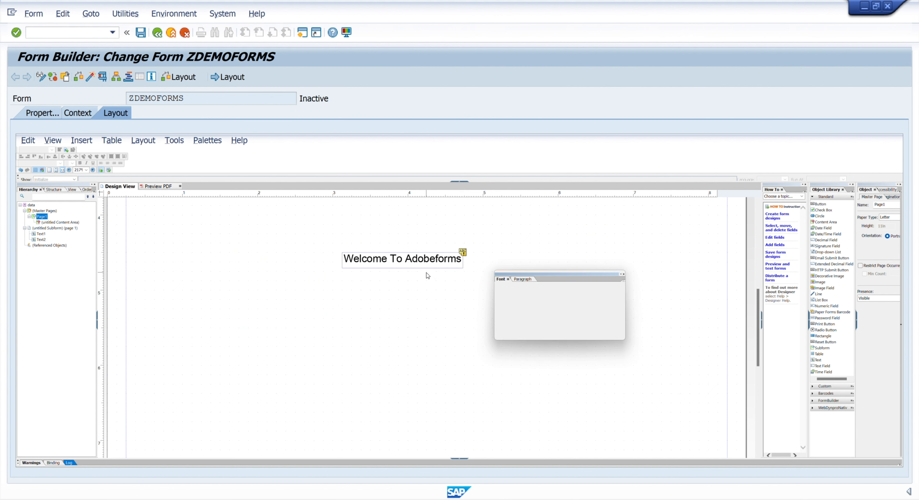
{"action": "left_click", "coordinate": [435, 262]}
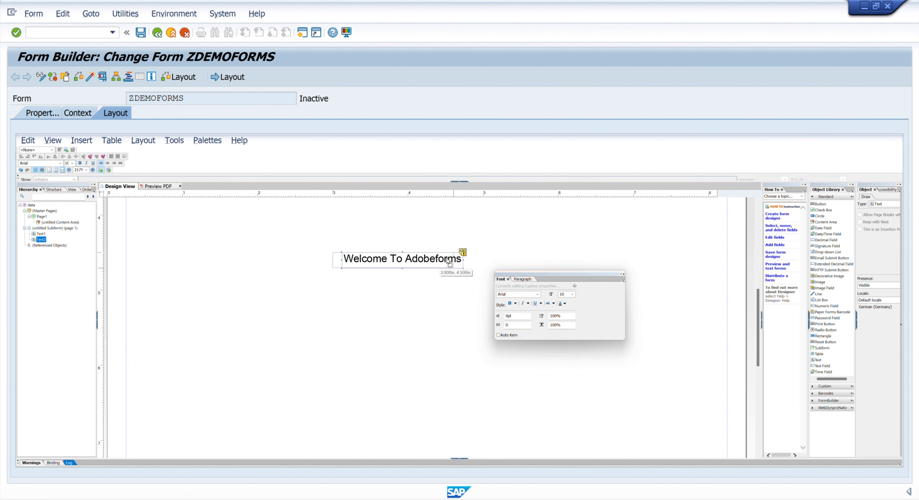
{"action": "left_click_drag", "start_coordinate": [449, 262], "coordinate": [410, 261]}
Step: Set the whole welcome text to font size 18 and colour it orange
{"action": "double_click", "coordinate": [396, 259]}
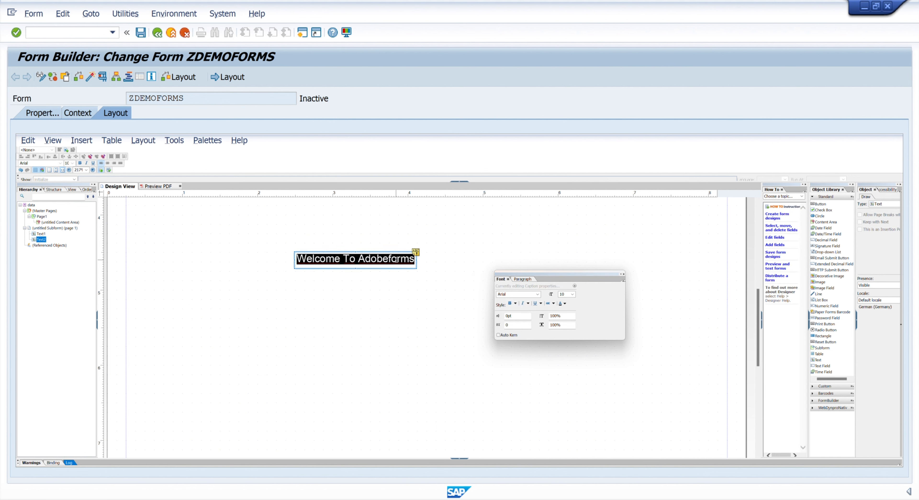
{"action": "left_click", "coordinate": [572, 294]}
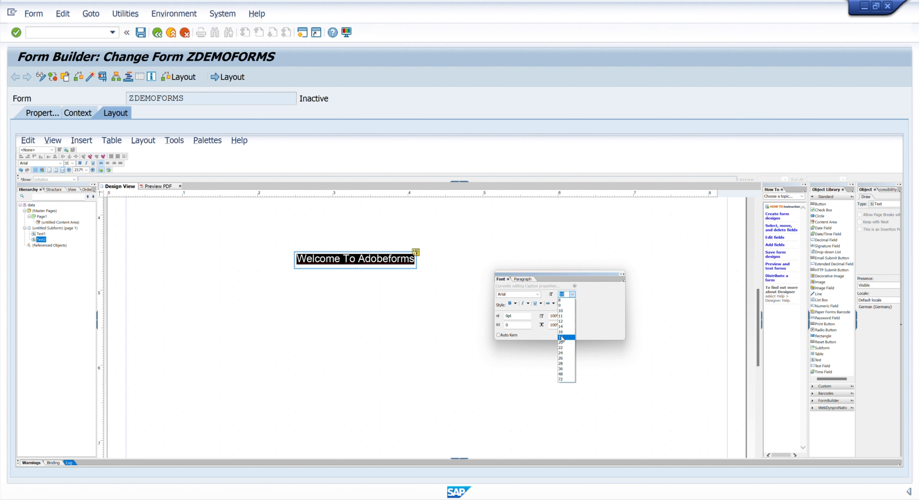
{"action": "left_click", "coordinate": [561, 339]}
{"action": "left_click", "coordinate": [563, 303]}
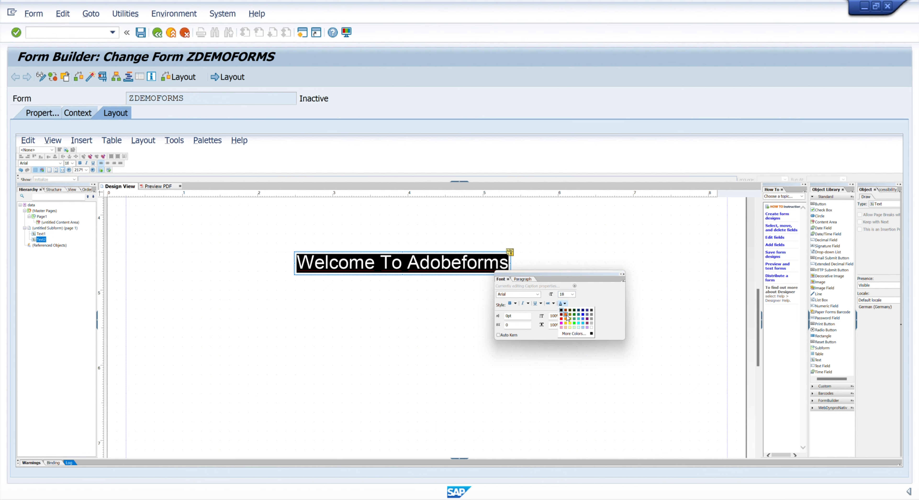
{"action": "left_click", "coordinate": [566, 314]}
Step: Change the welcome text's typeface to Calibri and close the Font palette
{"action": "left_click_drag", "start_coordinate": [537, 272], "coordinate": [582, 276]}
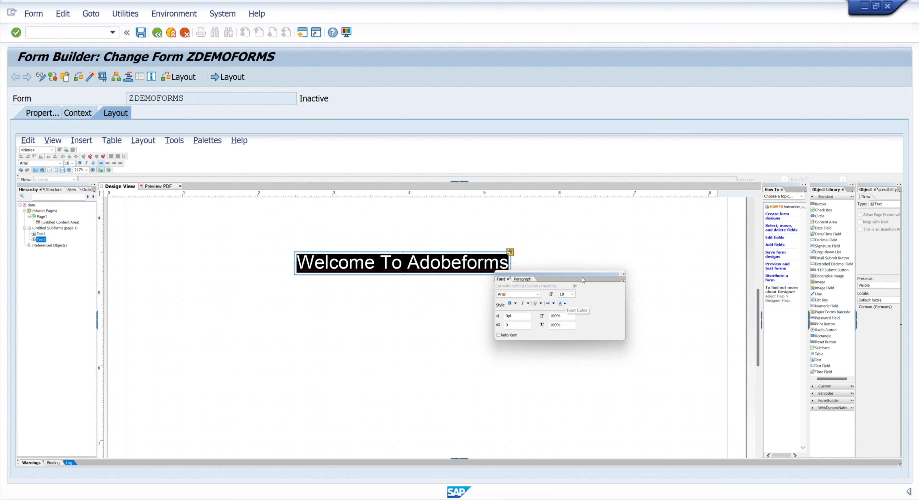
{"action": "left_click", "coordinate": [582, 298]}
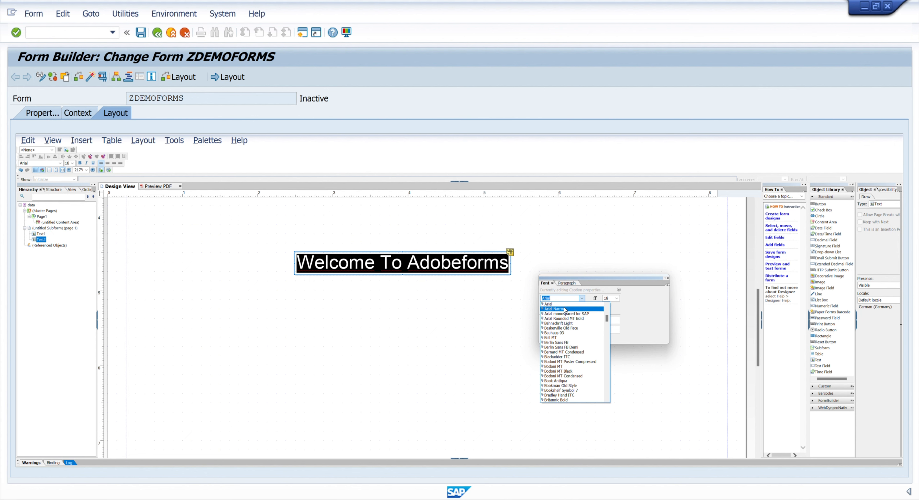
{"action": "scroll", "coordinate": [560, 372], "scroll_direction": "down", "scroll_amount": 2}
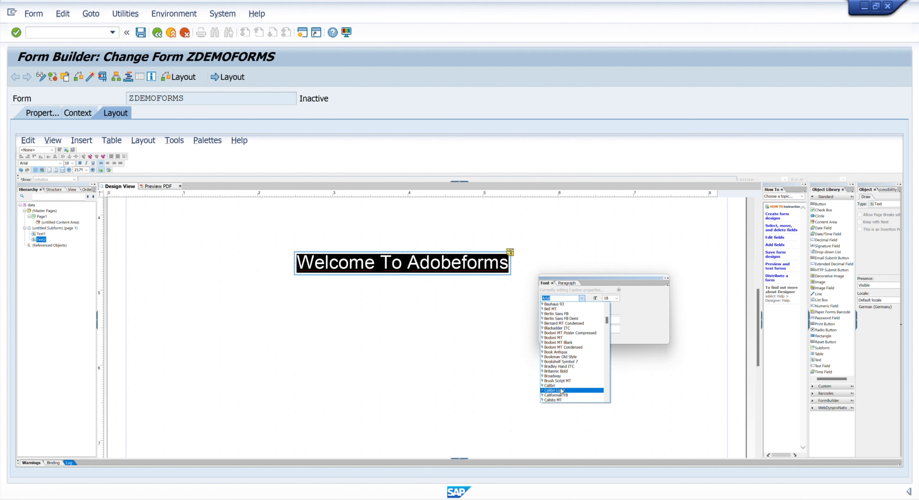
{"action": "left_click", "coordinate": [551, 385]}
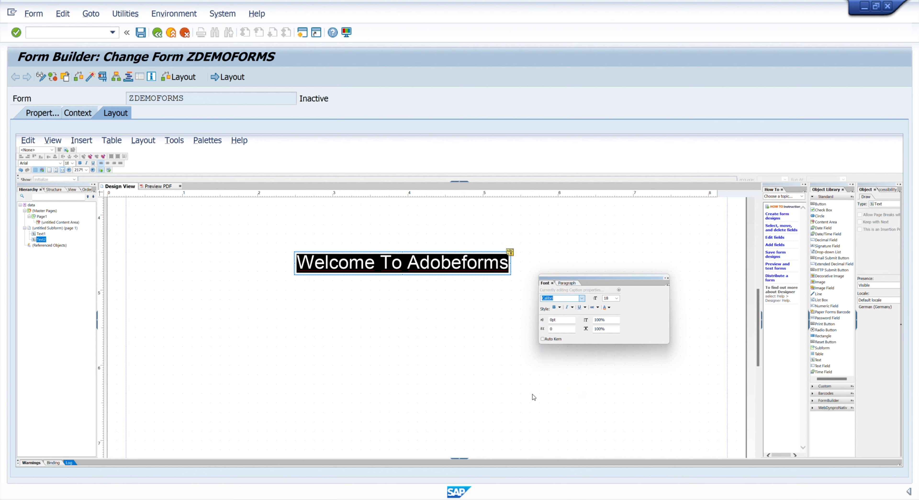
{"action": "left_click", "coordinate": [668, 278]}
{"action": "left_click", "coordinate": [418, 327]}
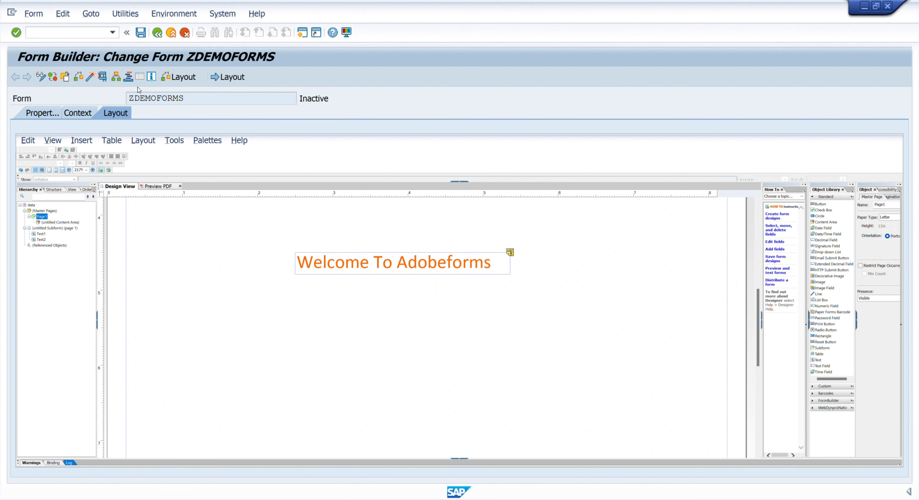
Step: Activate the form ZDEMOFORMS from the local inactive objects
{"action": "left_click", "coordinate": [91, 77]}
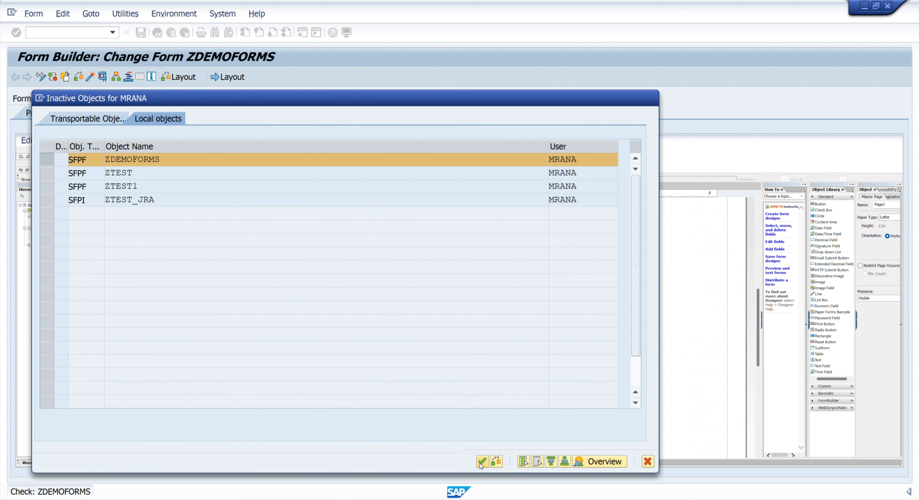
{"action": "left_click", "coordinate": [482, 461]}
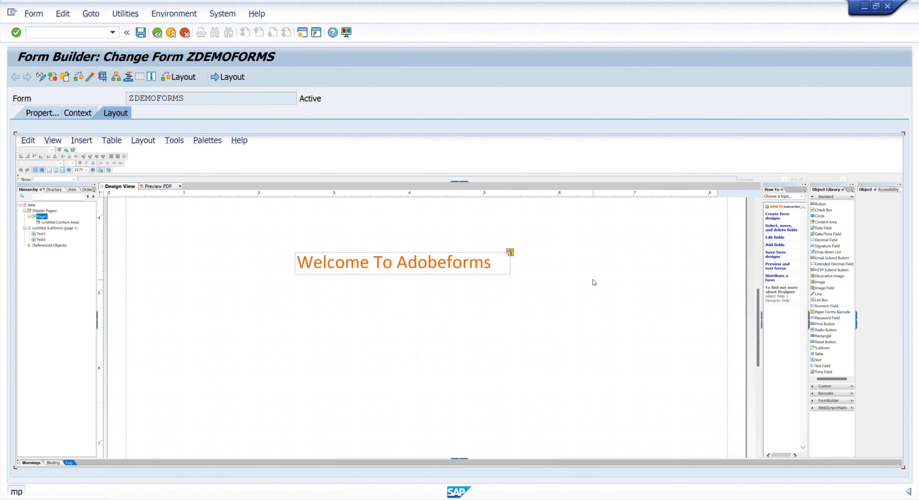
Step: Delete the large red byline text object near the top of the page
{"action": "scroll", "coordinate": [716, 287], "scroll_direction": "up", "scroll_amount": 5}
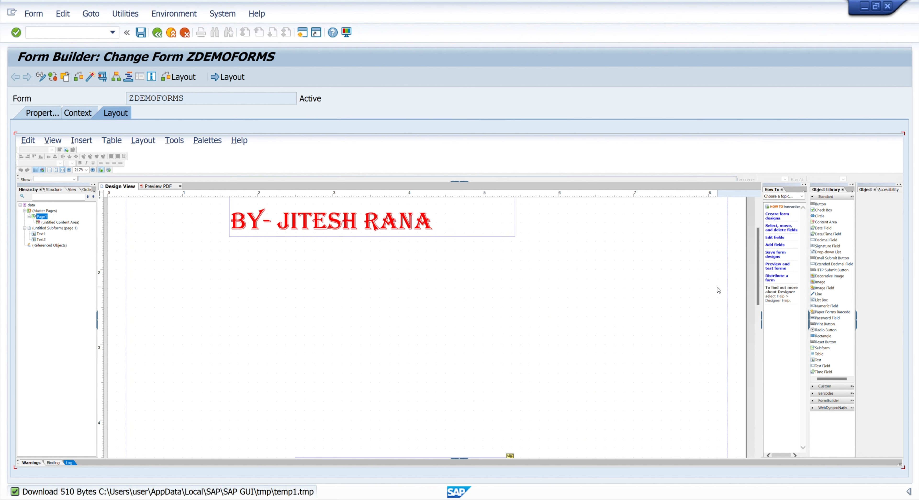
{"action": "scroll", "coordinate": [427, 205], "scroll_direction": "up", "scroll_amount": 2}
{"action": "left_click", "coordinate": [428, 212]}
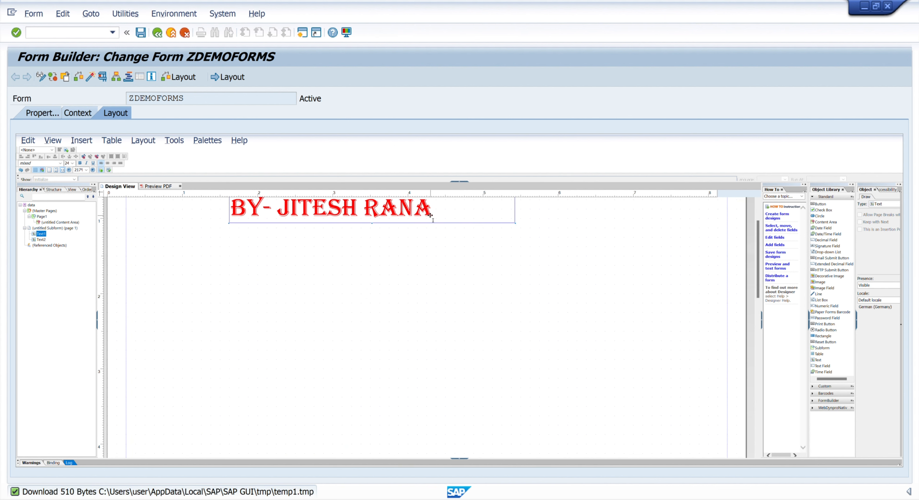
{"action": "key", "text": "Delete"}
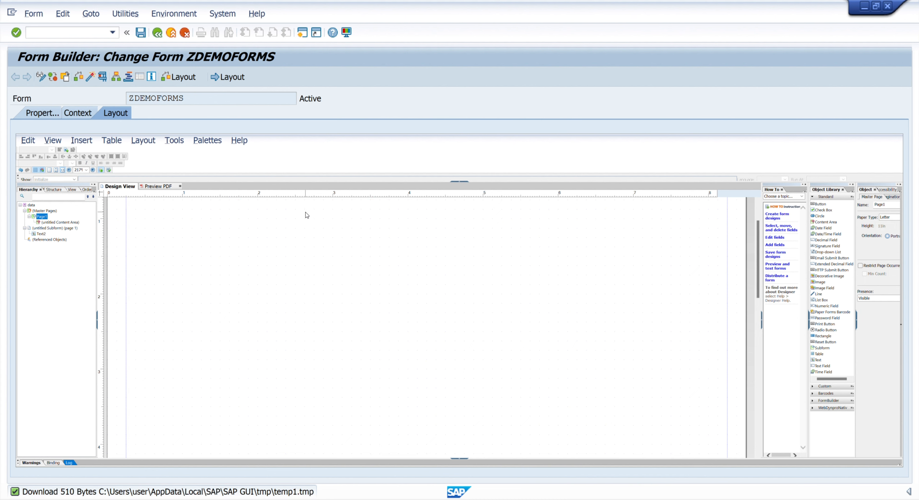
Step: Move the "Welcome To Adobeforms" text up to about 2.6 in across and 0.6 in down the page
{"action": "scroll", "coordinate": [464, 279], "scroll_direction": "down", "scroll_amount": 3}
{"action": "left_click", "coordinate": [388, 406]}
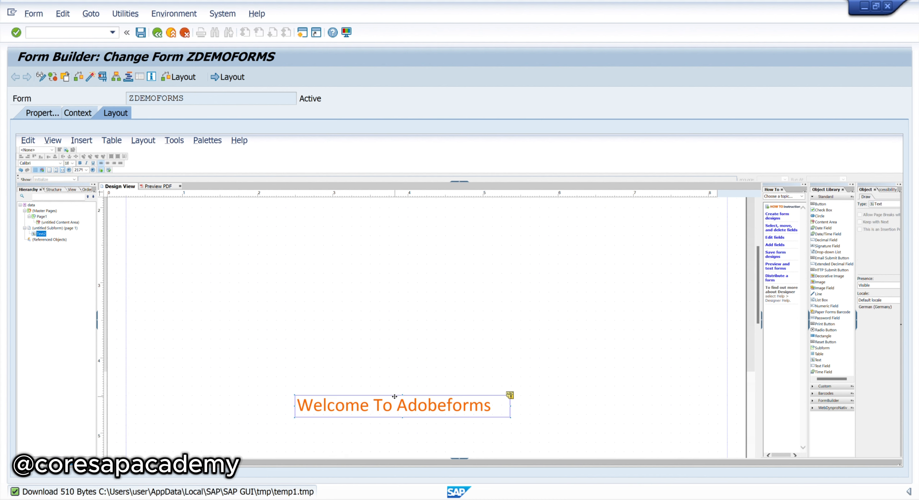
{"action": "left_click_drag", "start_coordinate": [393, 396], "coordinate": [403, 217]}
{"action": "scroll", "coordinate": [545, 286], "scroll_direction": "up", "scroll_amount": 1}
{"action": "scroll", "coordinate": [550, 296], "scroll_direction": "up", "scroll_amount": 4}
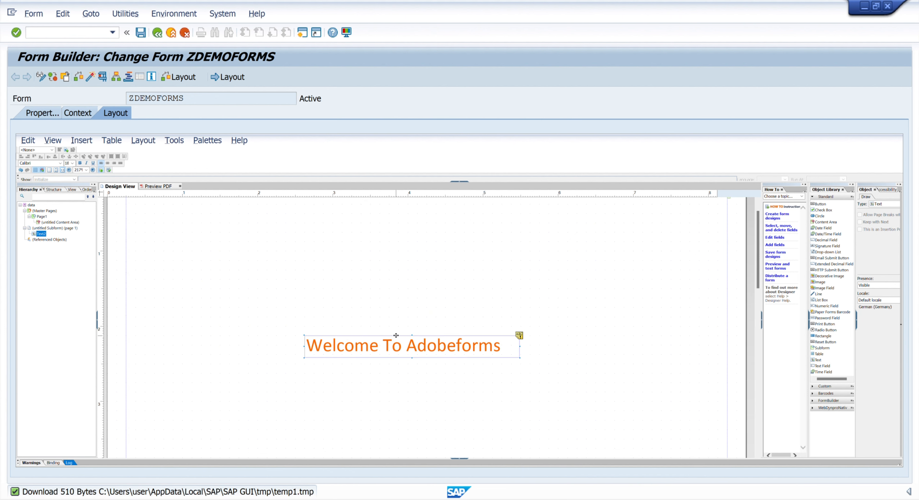
{"action": "left_click_drag", "start_coordinate": [394, 343], "coordinate": [398, 229]}
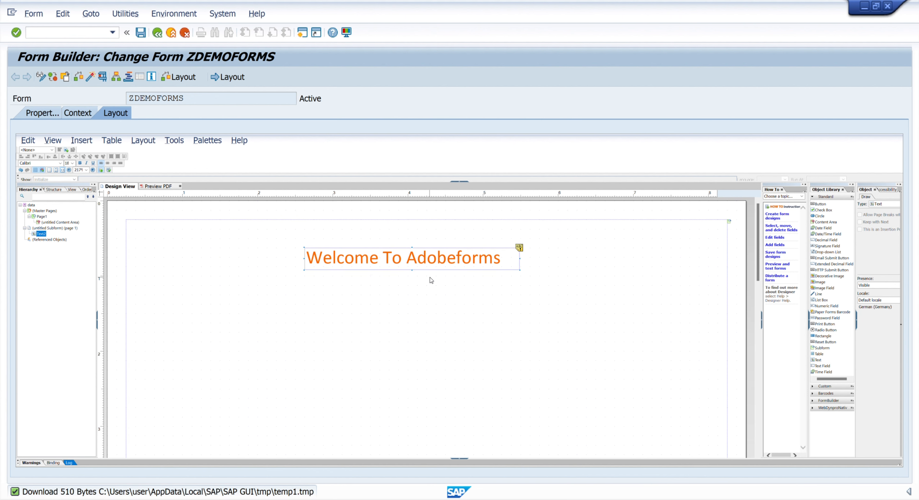
{"action": "left_click", "coordinate": [350, 381]}
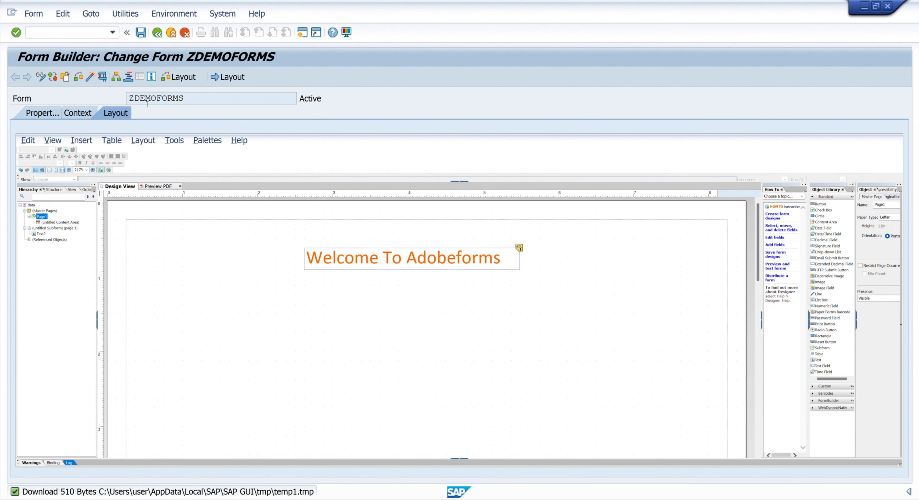
Step: Preview the form layout as a PDF, and return to the design view
{"action": "left_click", "coordinate": [163, 186]}
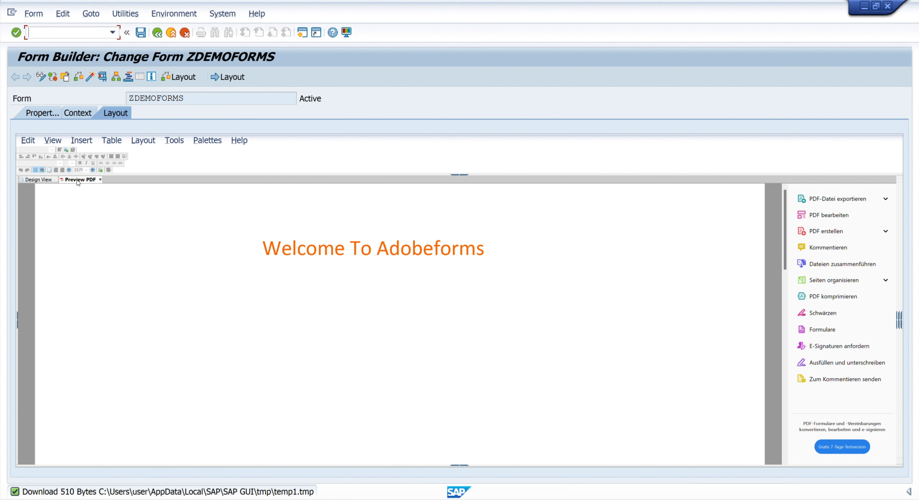
{"action": "left_click", "coordinate": [38, 180]}
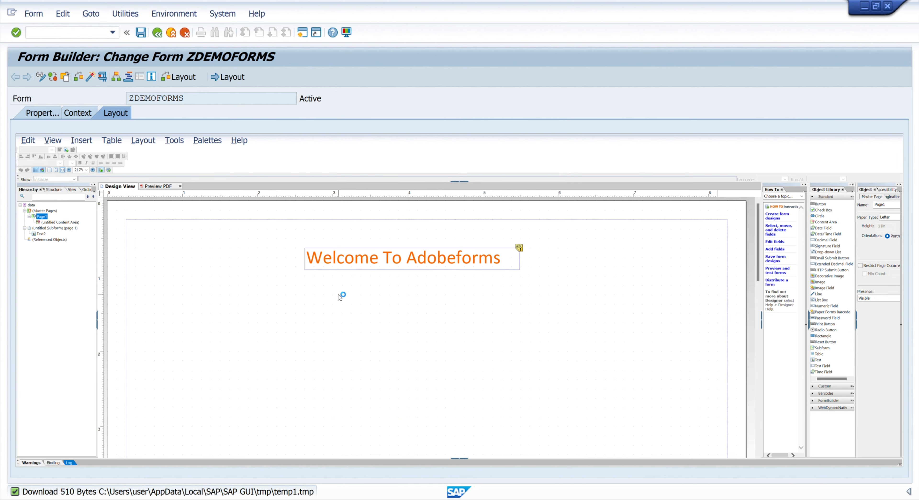
Step: Add a second line below "Welcome To Adobeforms" in the same text object, reading "by-" followed by the author's full name
{"action": "double_click", "coordinate": [507, 257]}
{"action": "left_click", "coordinate": [508, 258]}
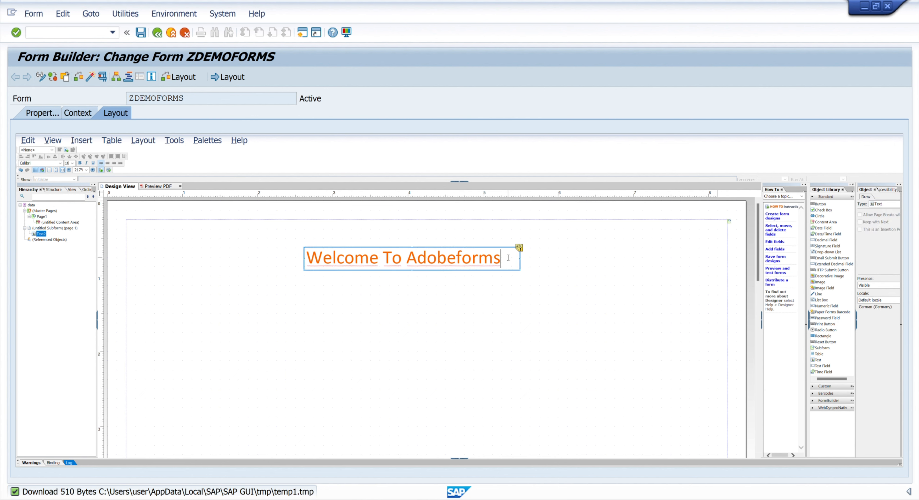
{"action": "key", "text": "Return"}
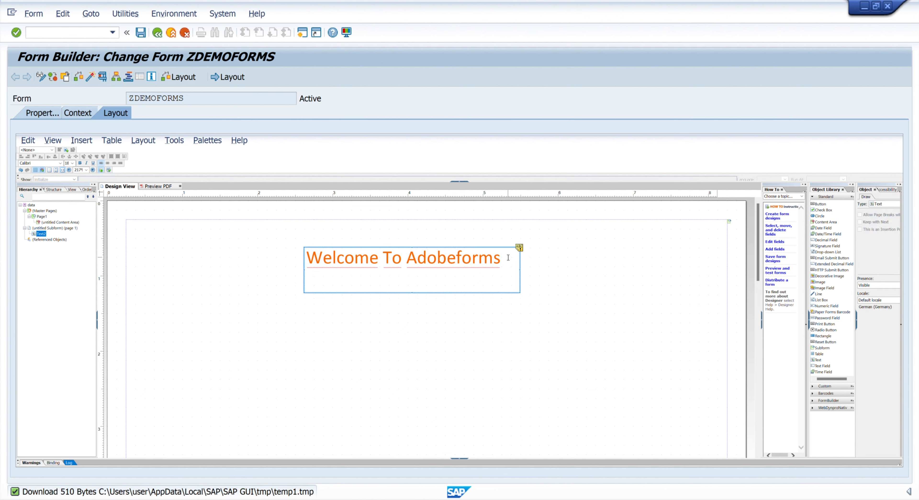
{"action": "type", "text": "by- jITESH"}
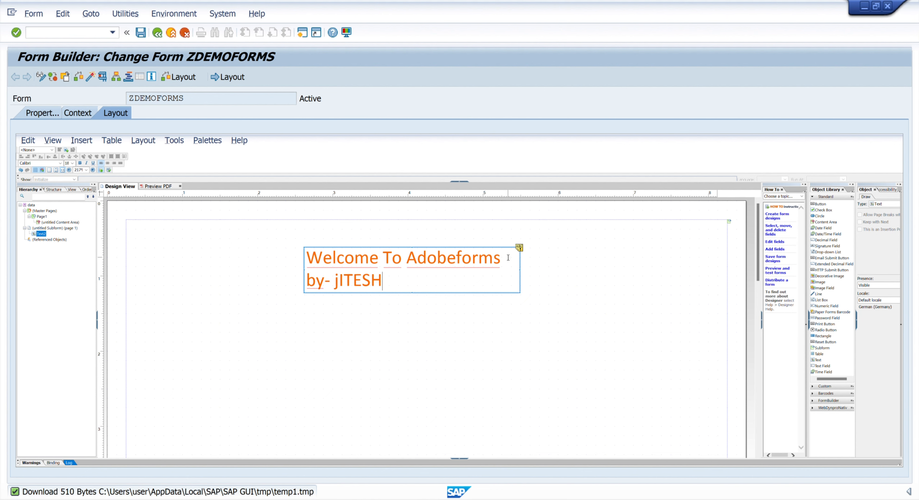
{"action": "key", "text": "BackSpace"}
{"action": "key", "text": "BackSpace"}
{"action": "key", "text": "BackSpace"}
{"action": "key", "text": "BackSpace"}
{"action": "key", "text": "BackSpace"}
{"action": "key", "text": "BackSpace"}
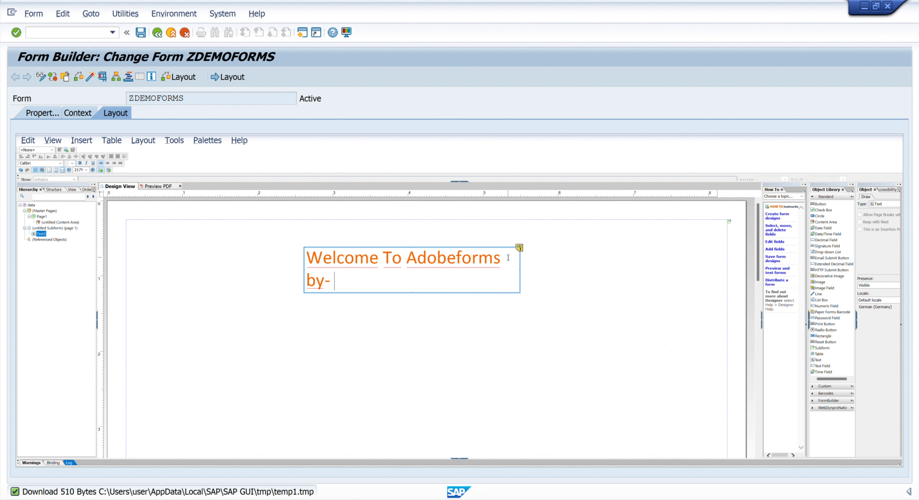
{"action": "key", "text": "BackSpace"}
{"action": "type", "text": "j"}
{"action": "key", "text": "BackSpace"}
{"action": "type", "text": "Jites T"}
{"action": "key", "text": "BackSpace"}
{"action": "type", "text": "rana"}
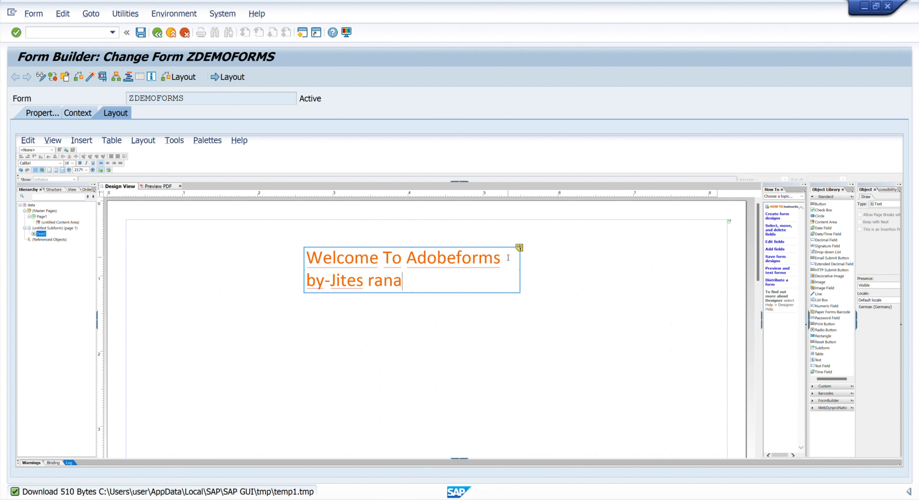
{"action": "key", "text": "BackSpace"}
{"action": "key", "text": "BackSpace"}
{"action": "key", "text": "BackSpace"}
{"action": "key", "text": "BackSpace"}
{"action": "key", "text": "BackSpace"}
{"action": "type", "text": "rANA"}
{"action": "key", "text": "BackSpace"}
{"action": "key", "text": "BackSpace"}
{"action": "key", "text": "BackSpace"}
{"action": "key", "text": "BackSpace"}
{"action": "key", "text": "BackSpace"}
{"action": "type", "text": "h "}
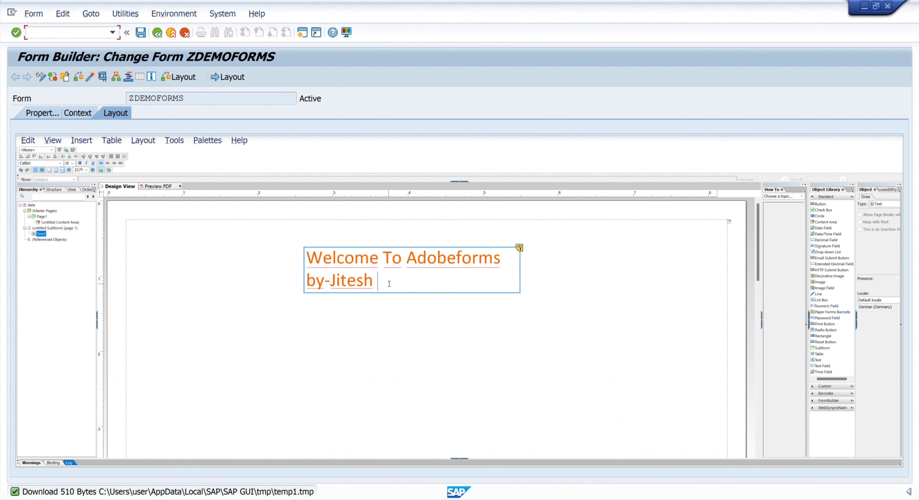
{"action": "type", "text": "Rana"}
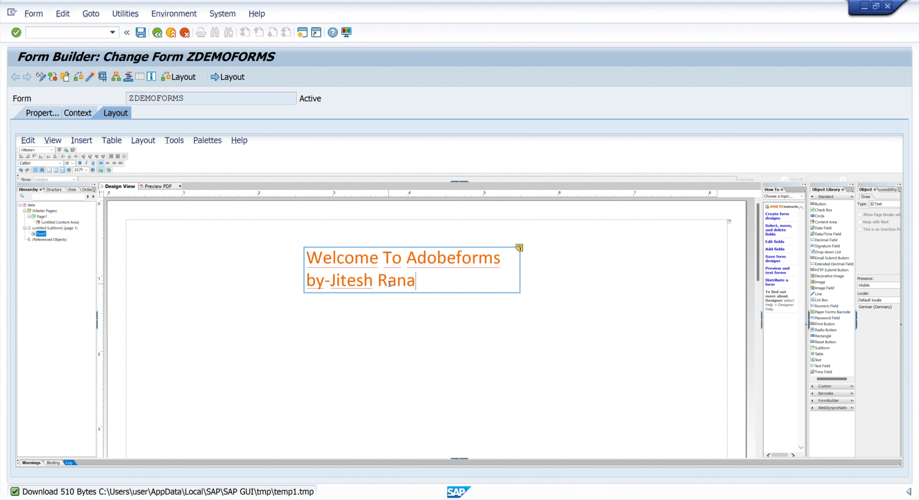
Step: Display the Font palette and colour the whole byline below the welcome text red
{"action": "key", "text": "shift+Left"}
{"action": "key", "text": "shift+Left"}
{"action": "key", "text": "shift+Left"}
{"action": "key", "text": "shift+Left"}
{"action": "key", "text": "shift+Left"}
{"action": "key", "text": "shift+Left"}
{"action": "key", "text": "shift+Left"}
{"action": "key", "text": "shift+Left"}
{"action": "key", "text": "shift+Left"}
{"action": "key", "text": "shift+Left"}
{"action": "key", "text": "shift+Left"}
{"action": "key", "text": "shift+Left"}
{"action": "key", "text": "shift+Left"}
{"action": "key", "text": "shift+Left"}
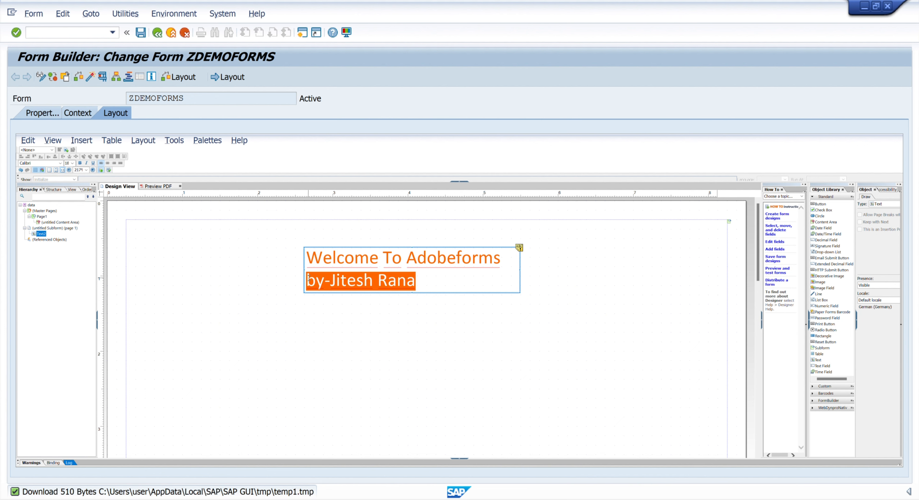
{"action": "left_click", "coordinate": [206, 142]}
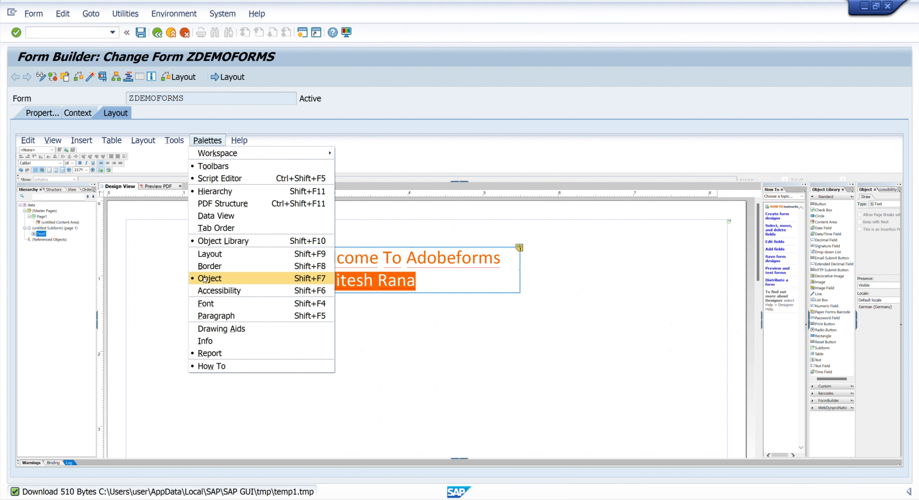
{"action": "left_click", "coordinate": [211, 306]}
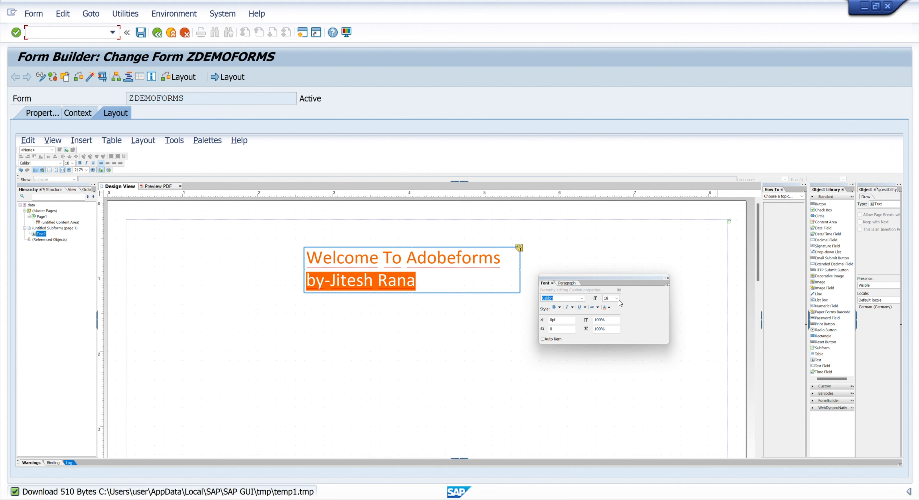
{"action": "left_click", "coordinate": [609, 307]}
{"action": "left_click", "coordinate": [607, 322]}
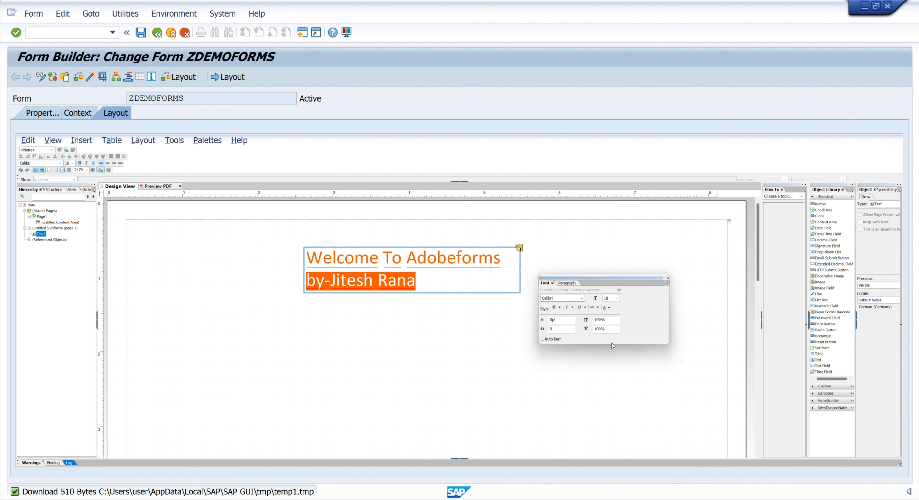
Step: Set the byline's typeface to Arial Black and its font size to 11, and close the Font palette
{"action": "left_click", "coordinate": [582, 298]}
{"action": "left_click", "coordinate": [559, 395]}
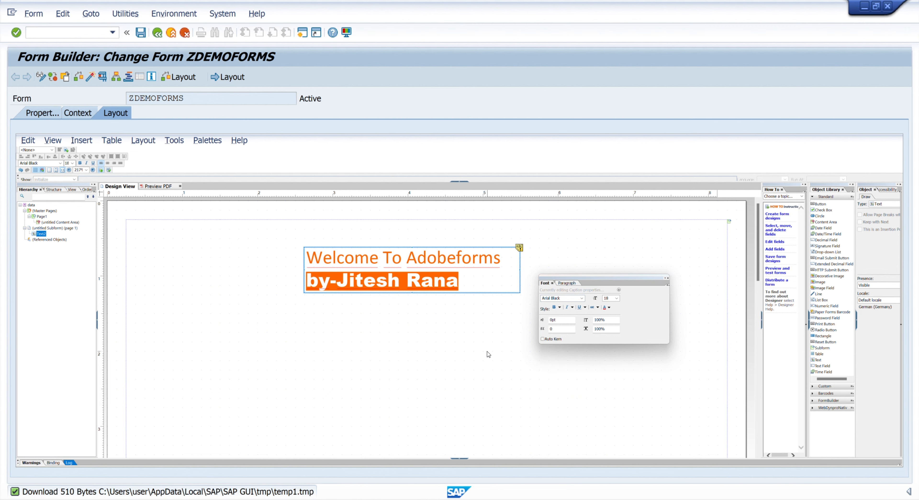
{"action": "left_click", "coordinate": [616, 299]}
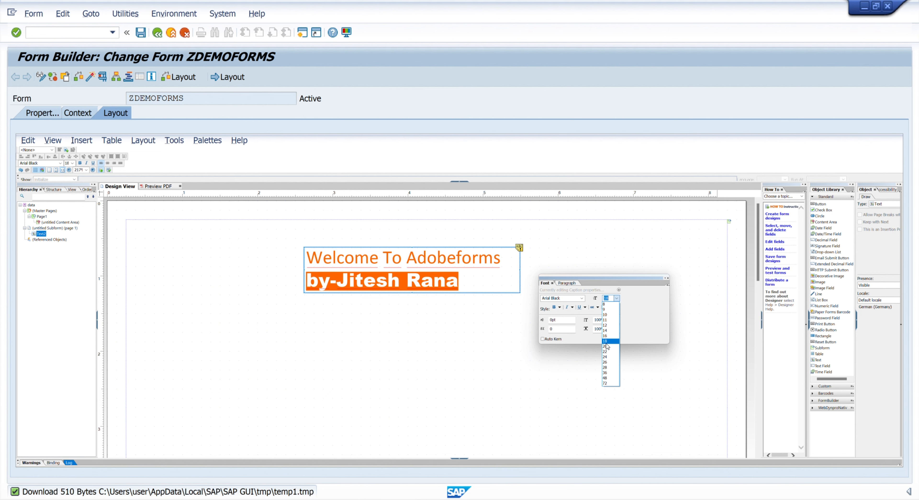
{"action": "left_click", "coordinate": [609, 320]}
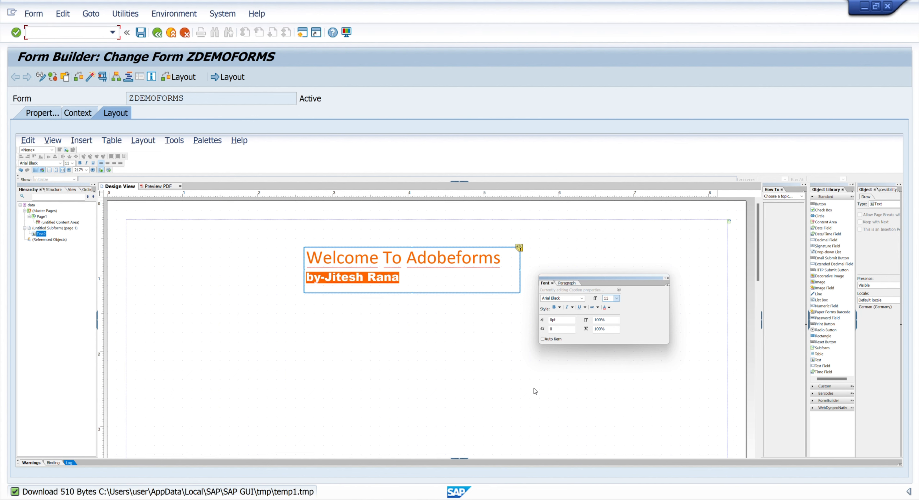
{"action": "left_click", "coordinate": [455, 352]}
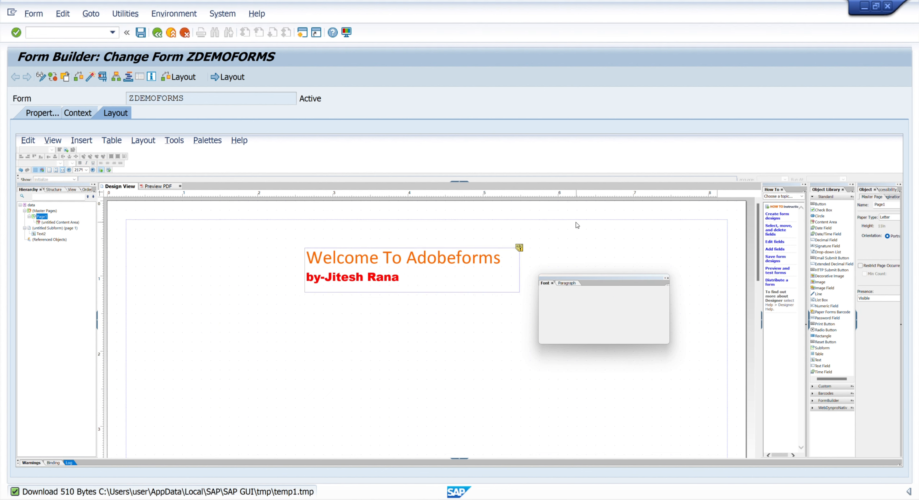
{"action": "left_click", "coordinate": [667, 278]}
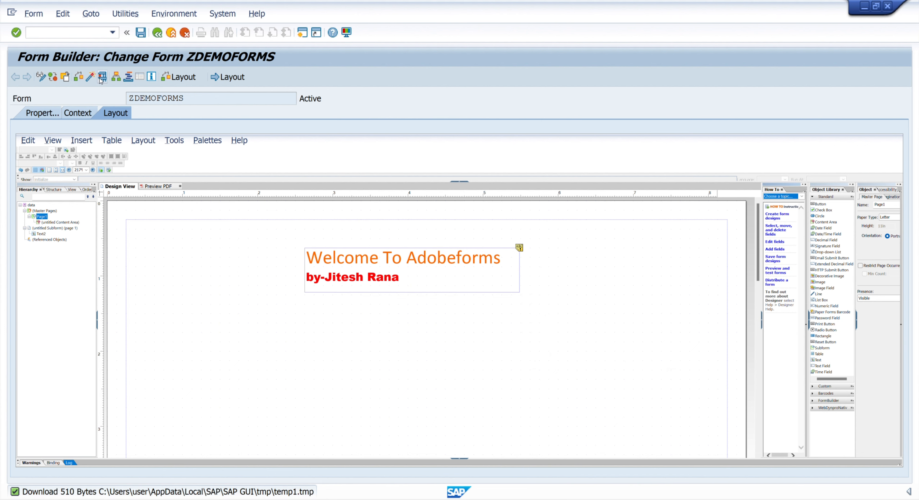
Step: Activate the form ZDEMOFORMS again with its revised two-line text
{"action": "left_click", "coordinate": [91, 78]}
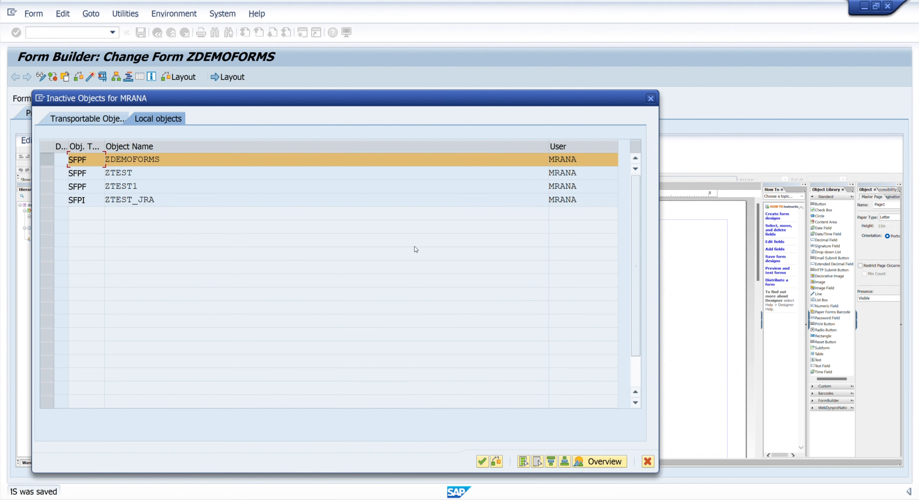
{"action": "left_click", "coordinate": [484, 463]}
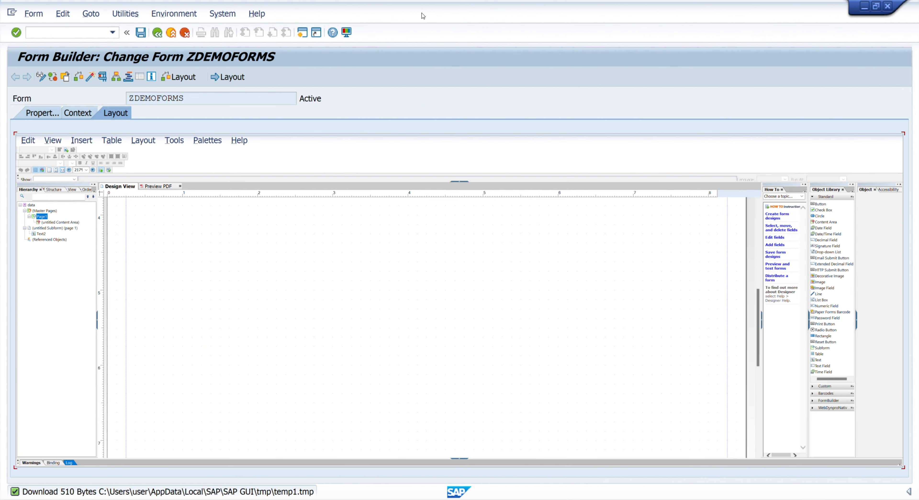
Step: Test the form by executing its generated function module with the initial import parameters
{"action": "left_click", "coordinate": [105, 79]}
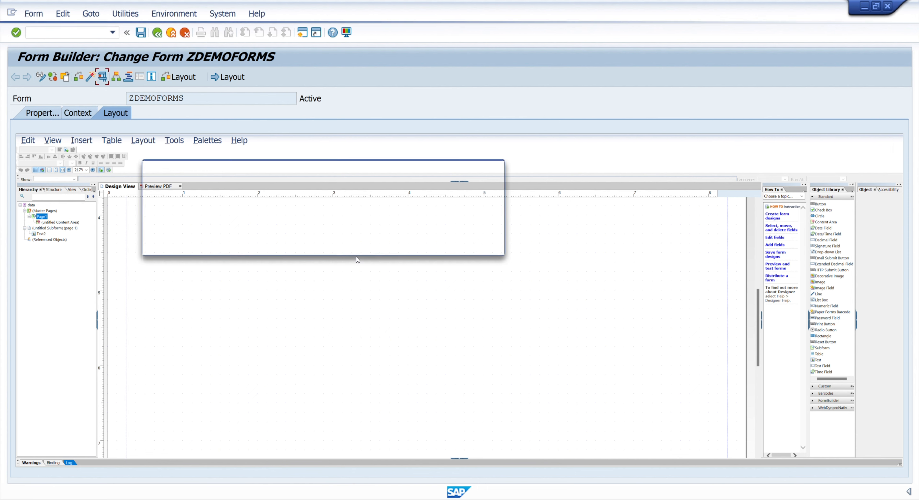
{"action": "left_click", "coordinate": [217, 242]}
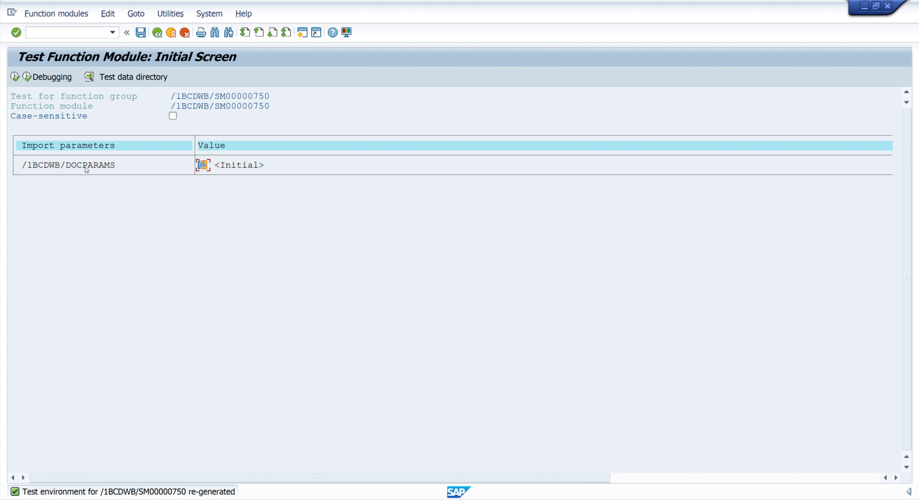
{"action": "left_click", "coordinate": [15, 76]}
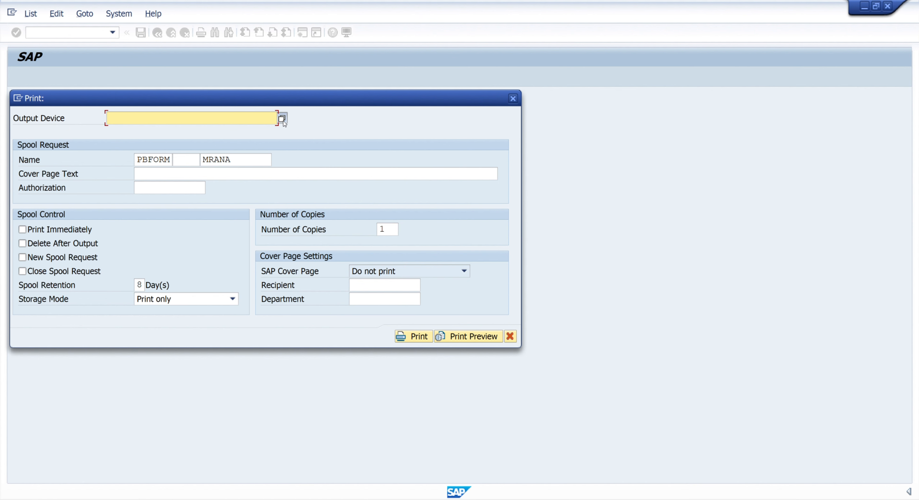
Step: Search all output devices with "*", choose LP01 for the print output, and request the print preview
{"action": "left_click", "coordinate": [281, 119]}
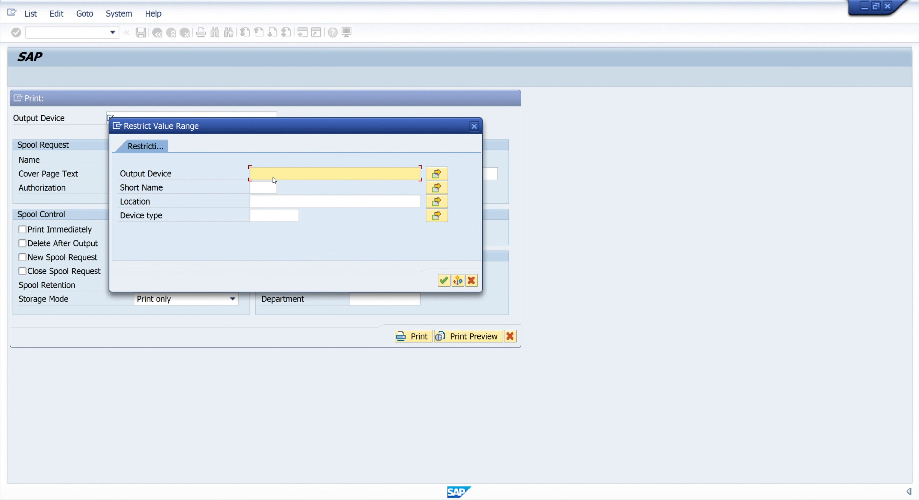
{"action": "type", "text": "*"}
{"action": "left_click", "coordinate": [444, 281]}
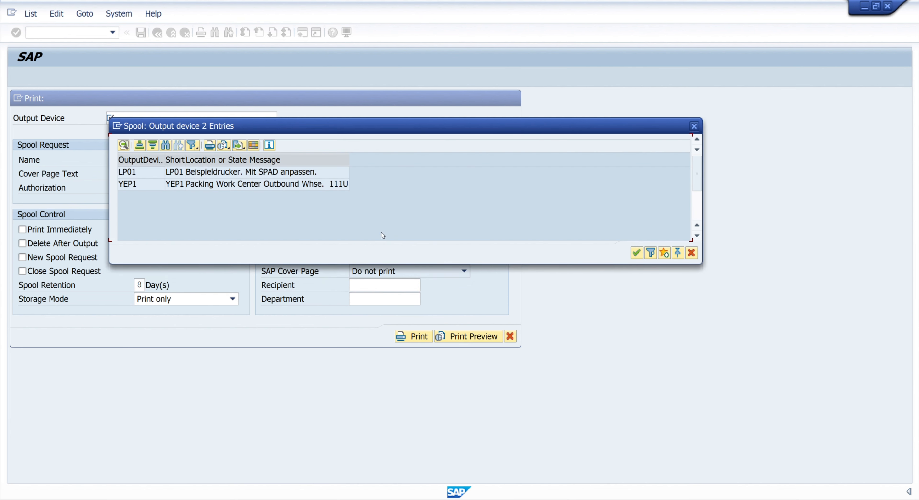
{"action": "double_click", "coordinate": [122, 175]}
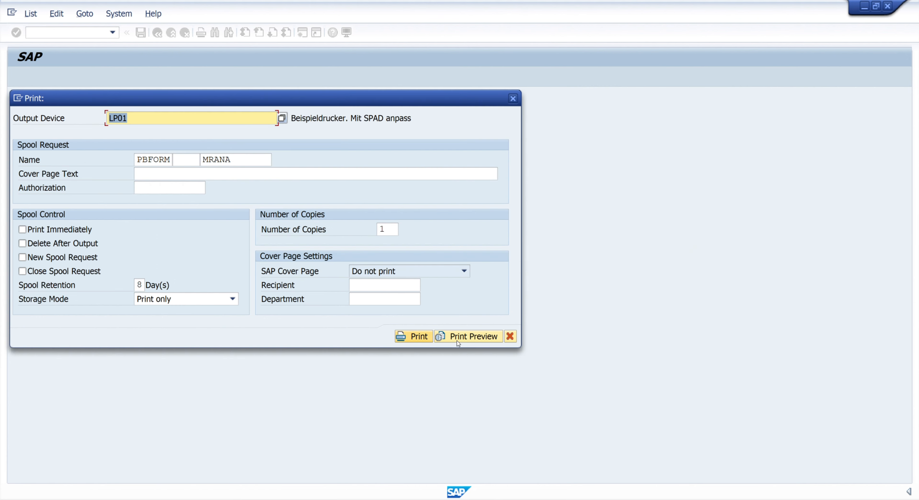
{"action": "left_click", "coordinate": [470, 338]}
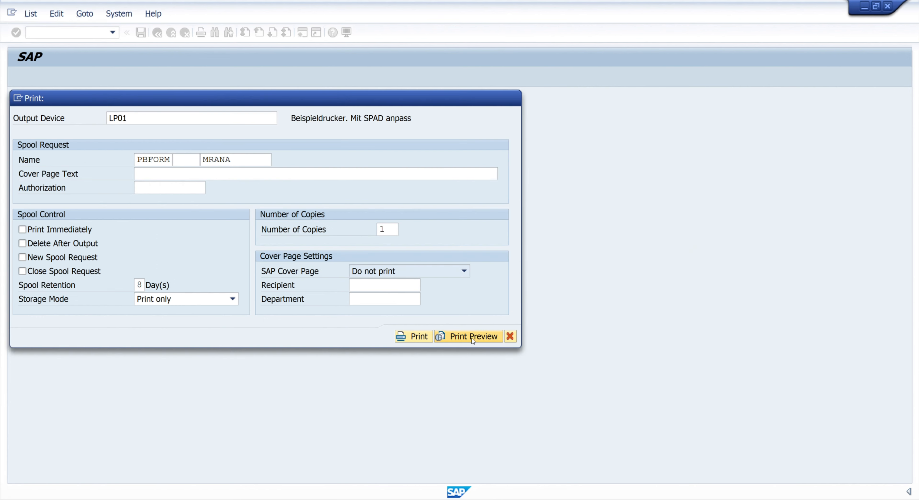